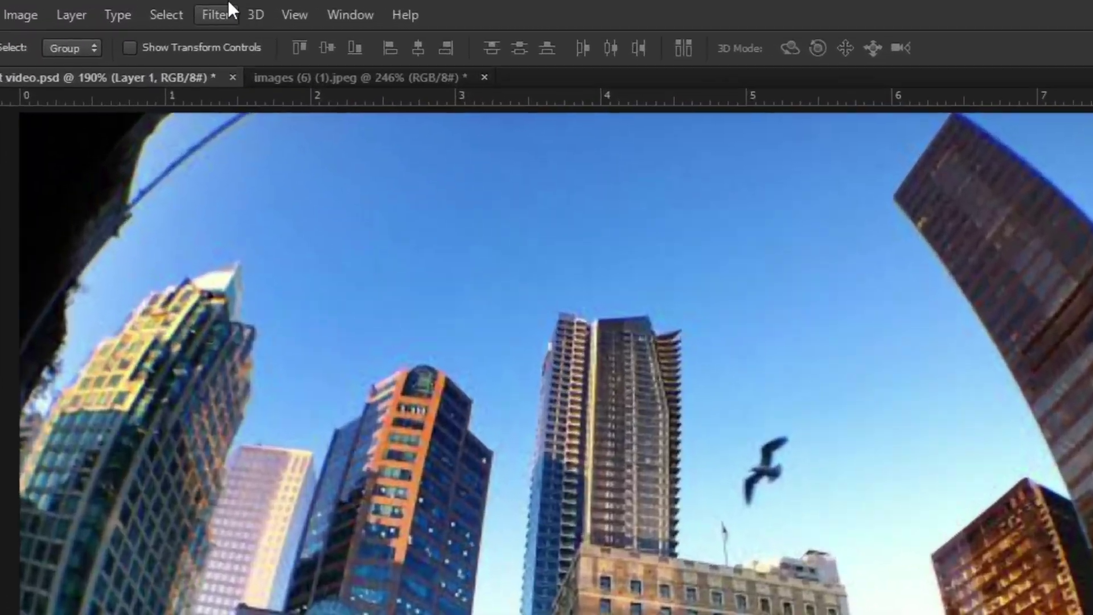
# Open Adaptive Wide Angle with Fisheye correction and start a constraint at the street's left end
pyautogui.click(228, 3)
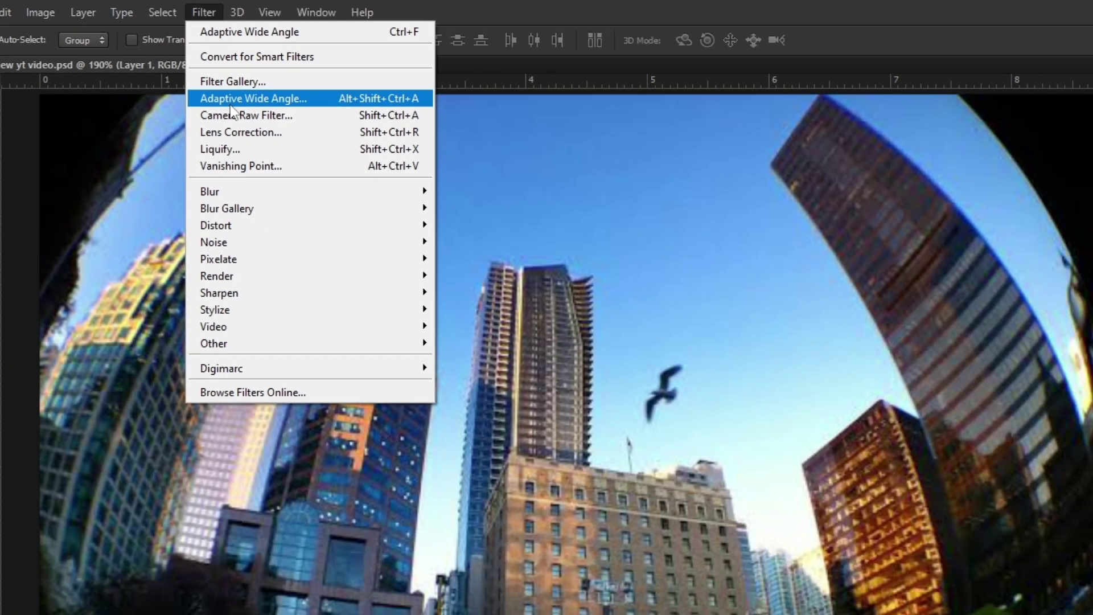
pyautogui.click(263, 141)
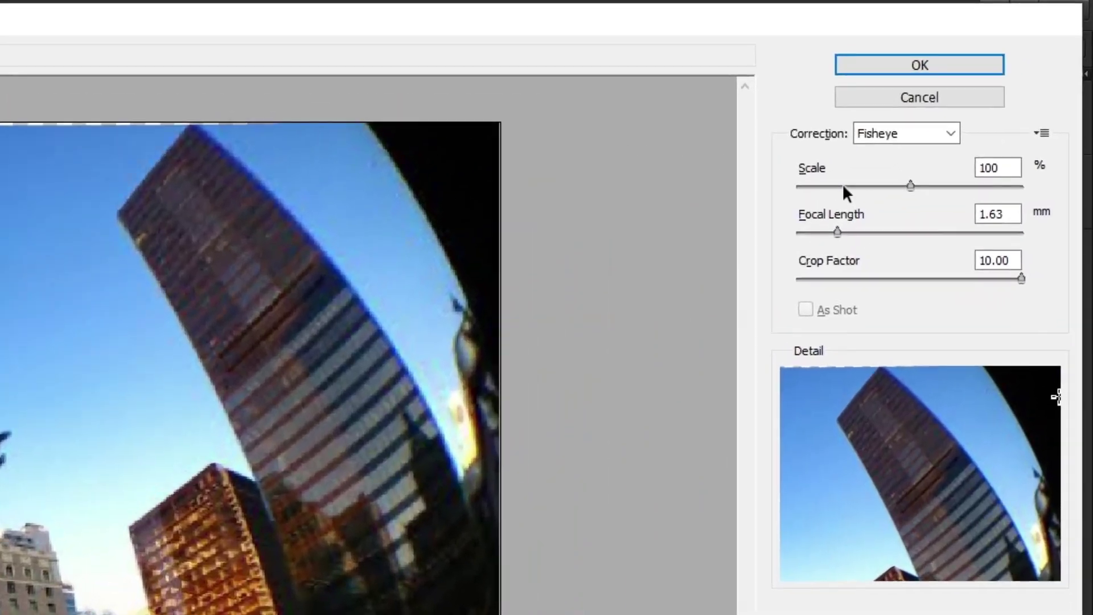
pyautogui.click(989, 70)
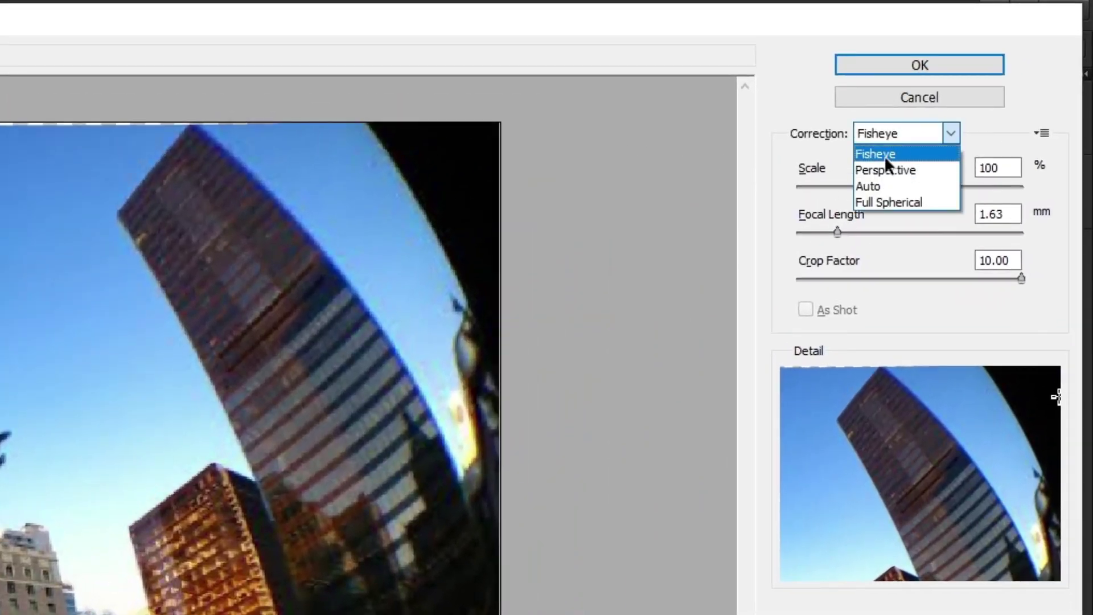
pyautogui.click(885, 155)
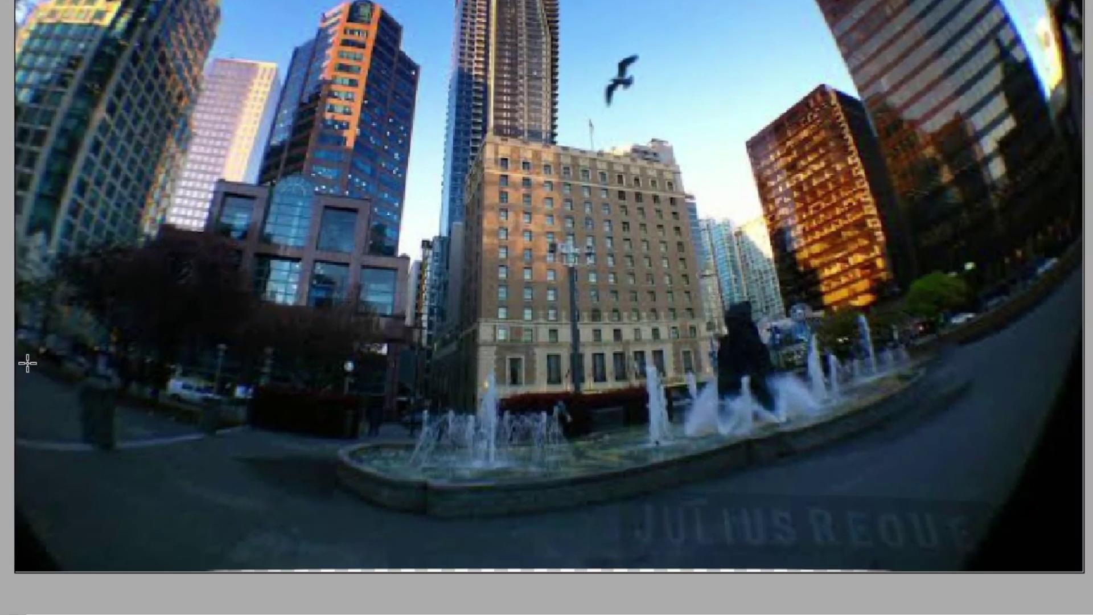
pyautogui.click(28, 362)
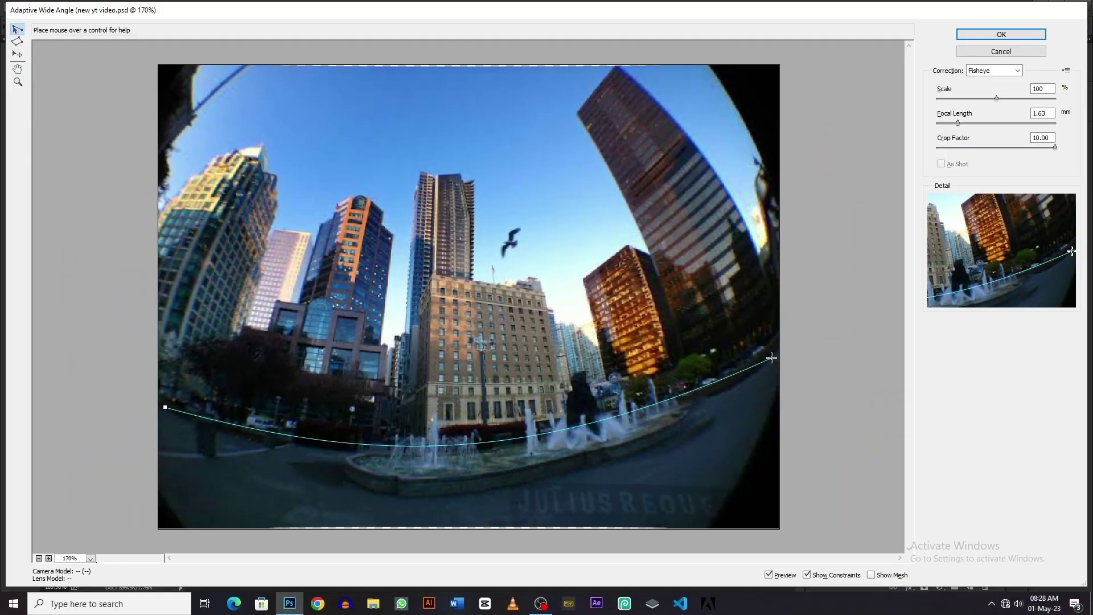
# Finish the street constraint at the right end and reshape it so the ground lies straight
pyautogui.click(771, 357)
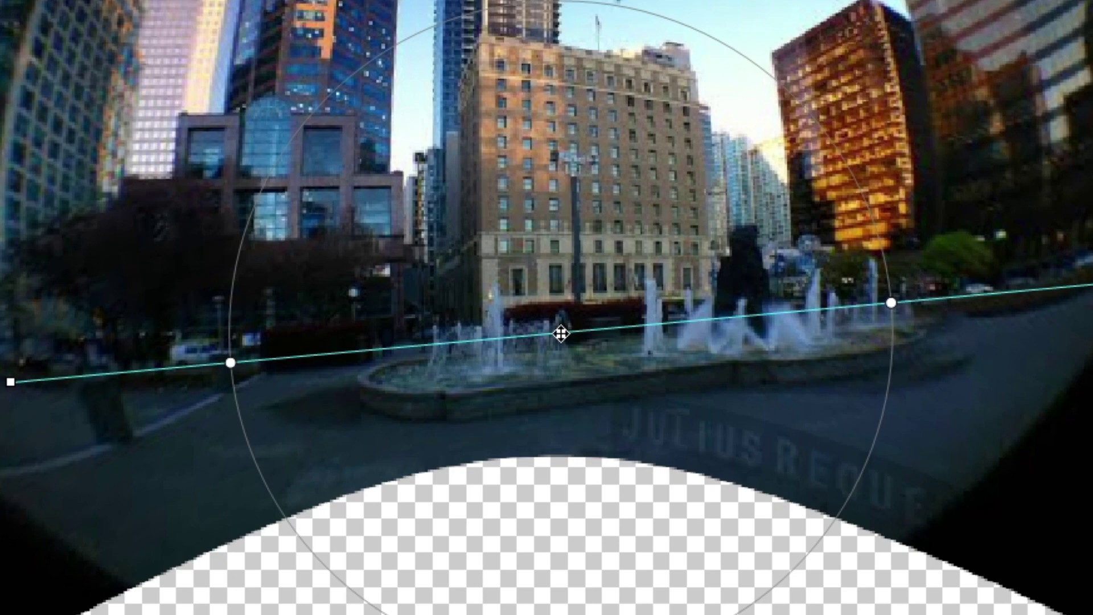
pyautogui.moveTo(561, 327)
pyautogui.mouseDown()
pyautogui.moveTo(572, 304)
pyautogui.moveTo(572, 340)
pyautogui.mouseUp()
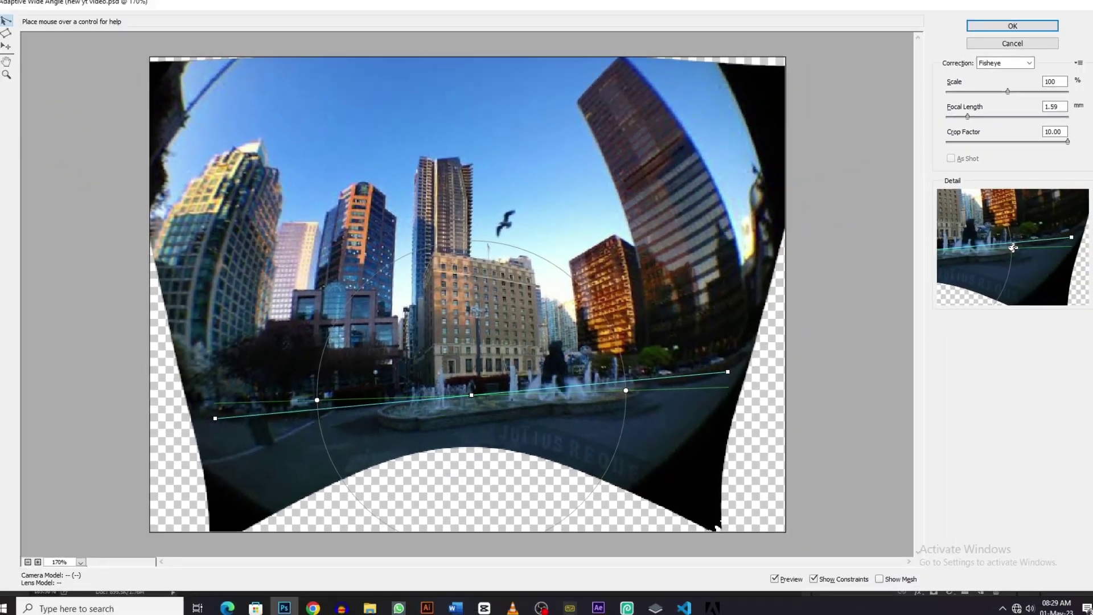
pyautogui.moveTo(625, 391); pyautogui.dragTo(629, 390)
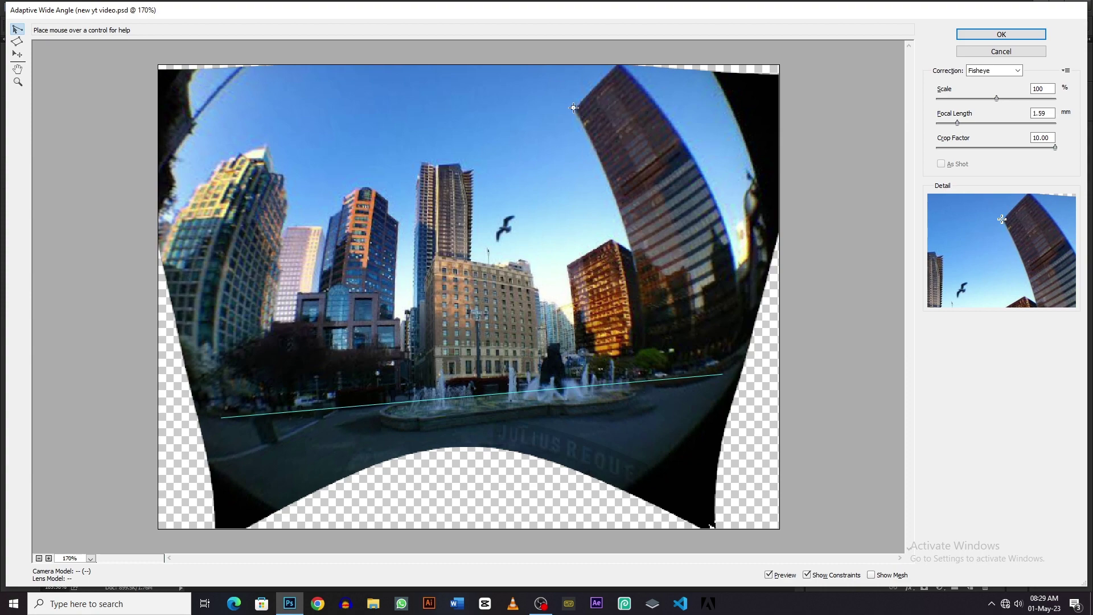
# Add vertical constraints along the right and left building edges and raise Scale to 107%
pyautogui.click(644, 359)
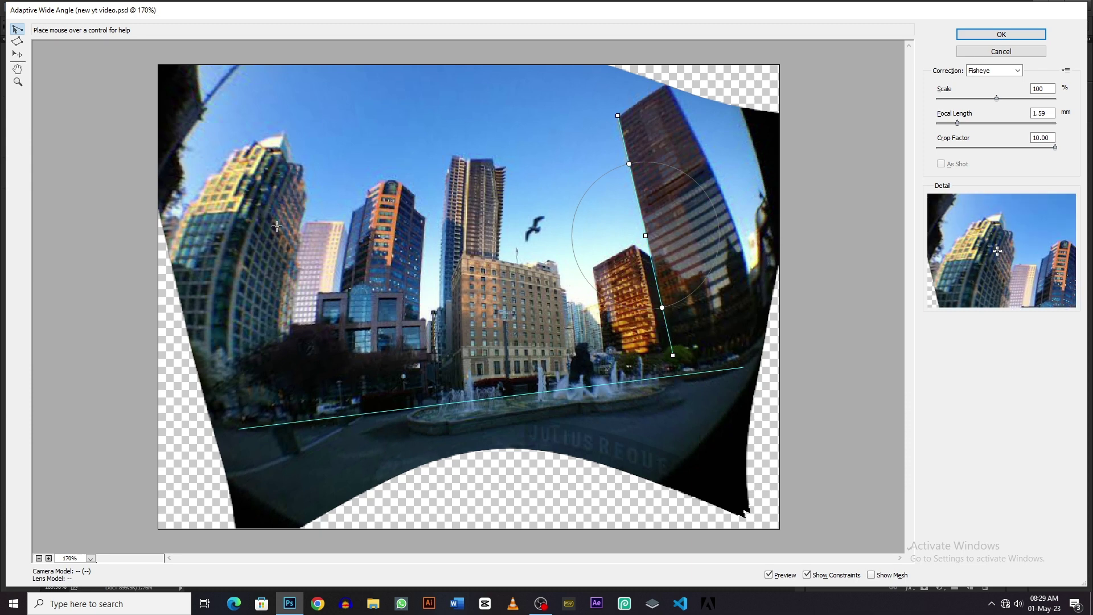
pyautogui.click(283, 131)
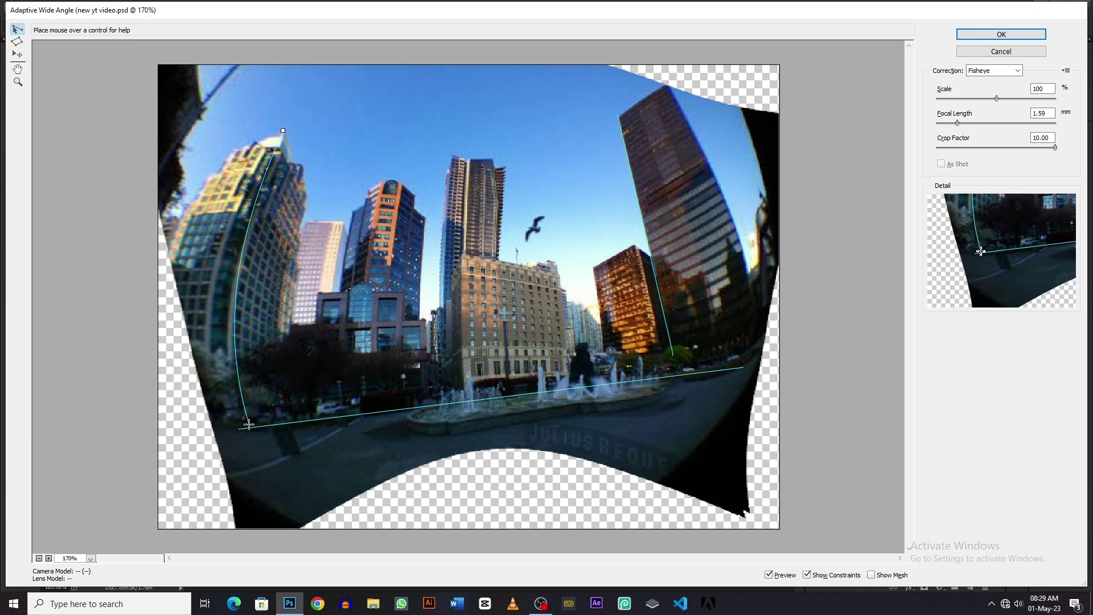
pyautogui.click(238, 423)
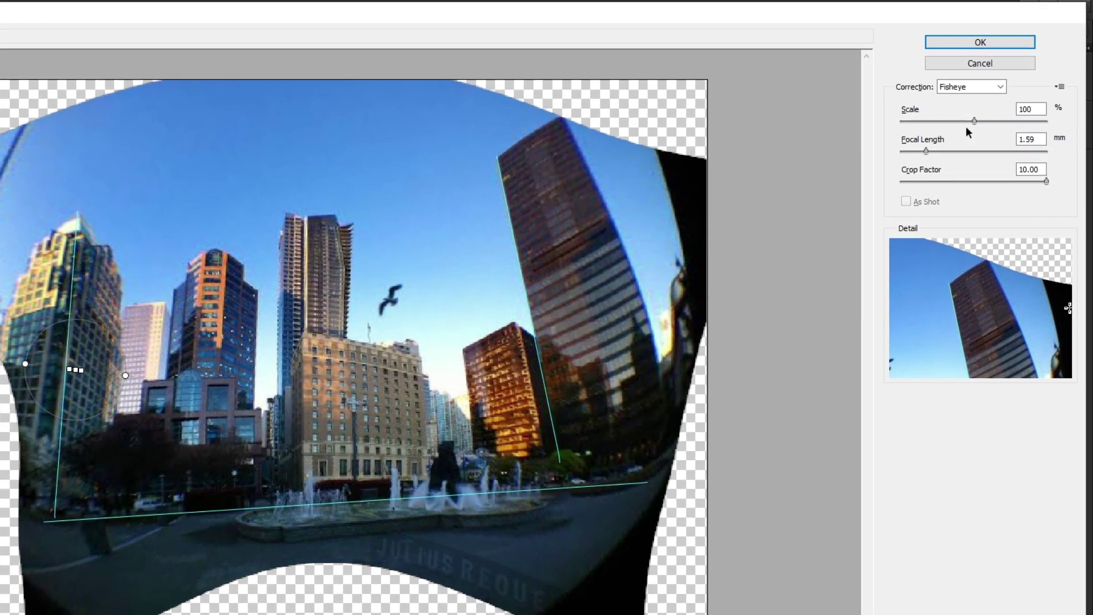
pyautogui.click(979, 120)
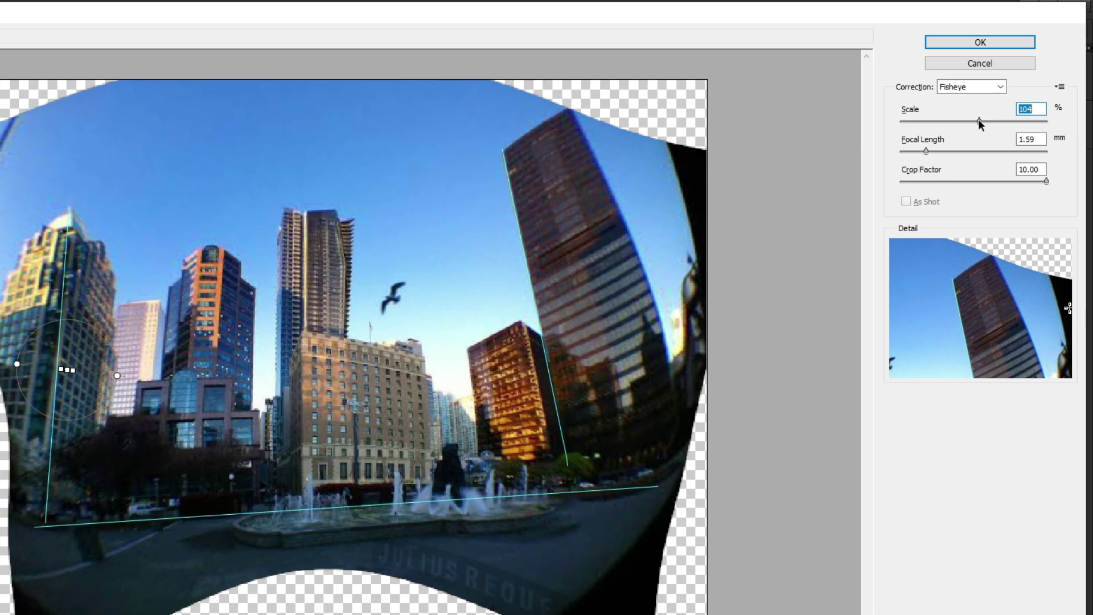
pyautogui.moveTo(979, 121); pyautogui.dragTo(985, 121)
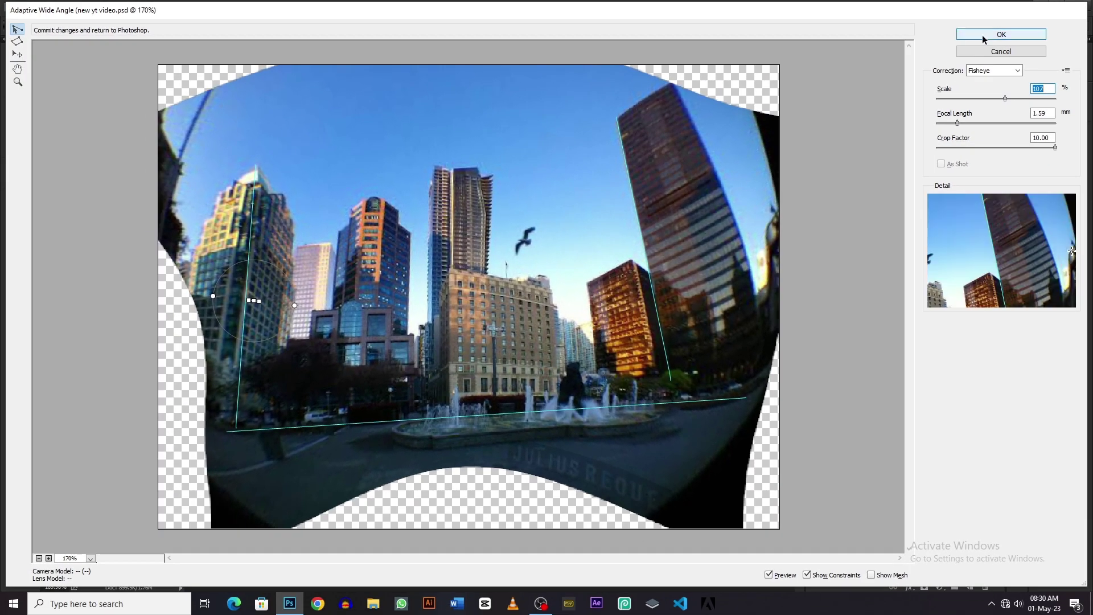
# Apply the correction, load Layer 1's pixels as a selection, and invert it onto the transparent gaps
pyautogui.click(991, 34)
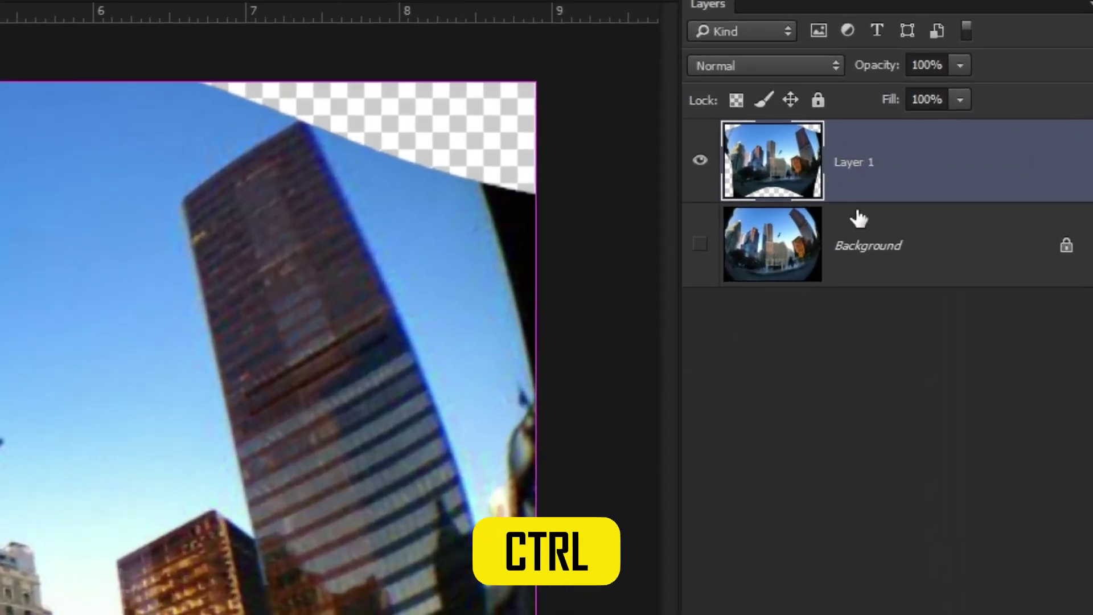
pyautogui.keyDown('ctrl'); pyautogui.click(776, 170); pyautogui.keyUp('ctrl')
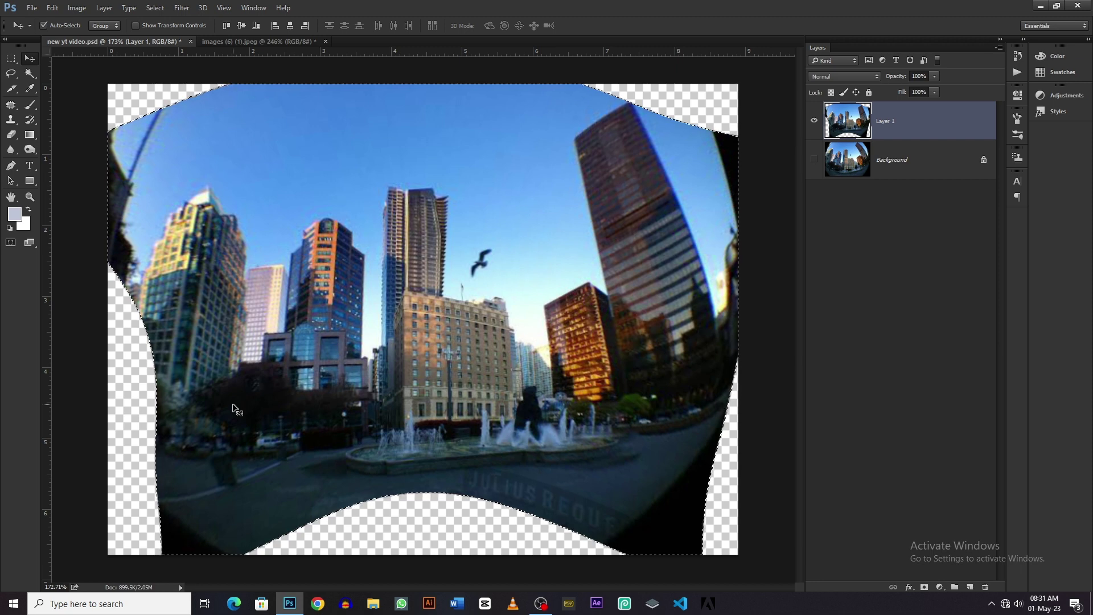
pyautogui.hotkey('ctrl', 'shift', 'i')
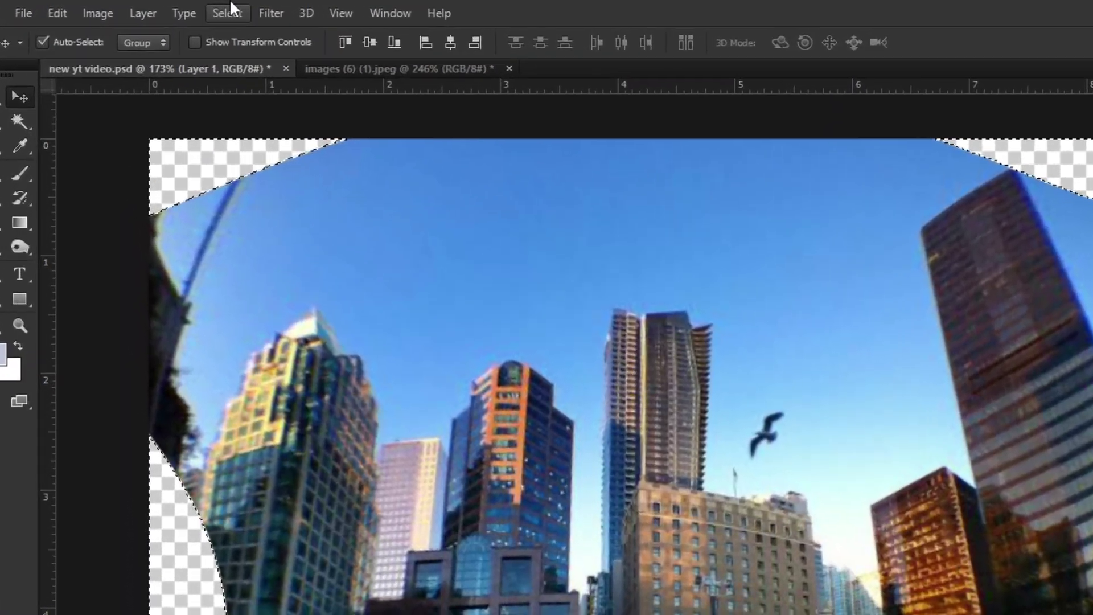
# Expand the edge selection by 10 pixels
pyautogui.click(155, 8)
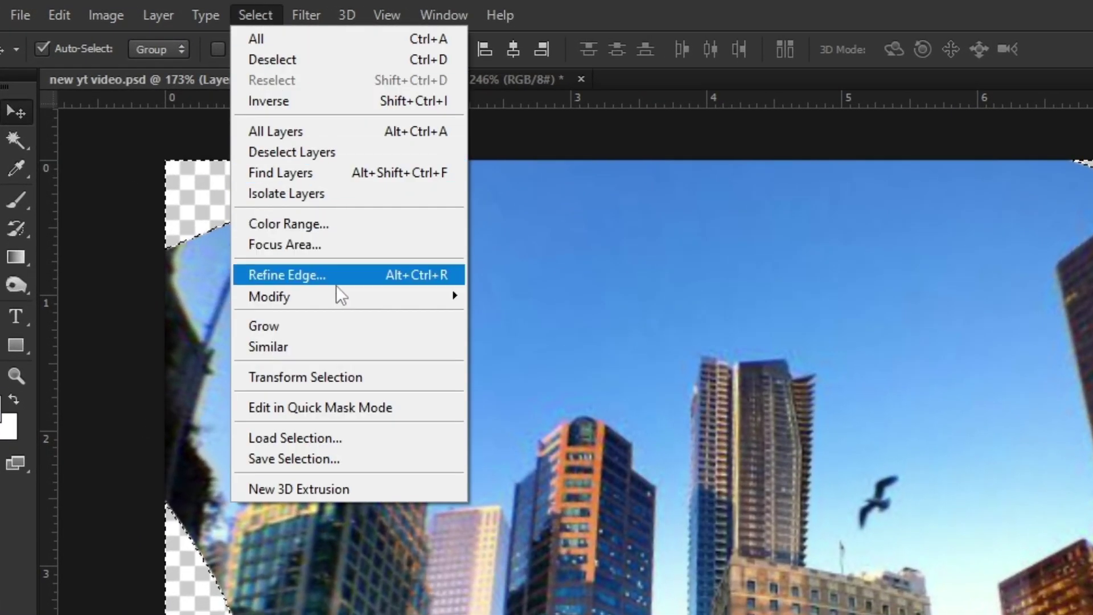
pyautogui.moveTo(269, 297)
pyautogui.click(542, 339)
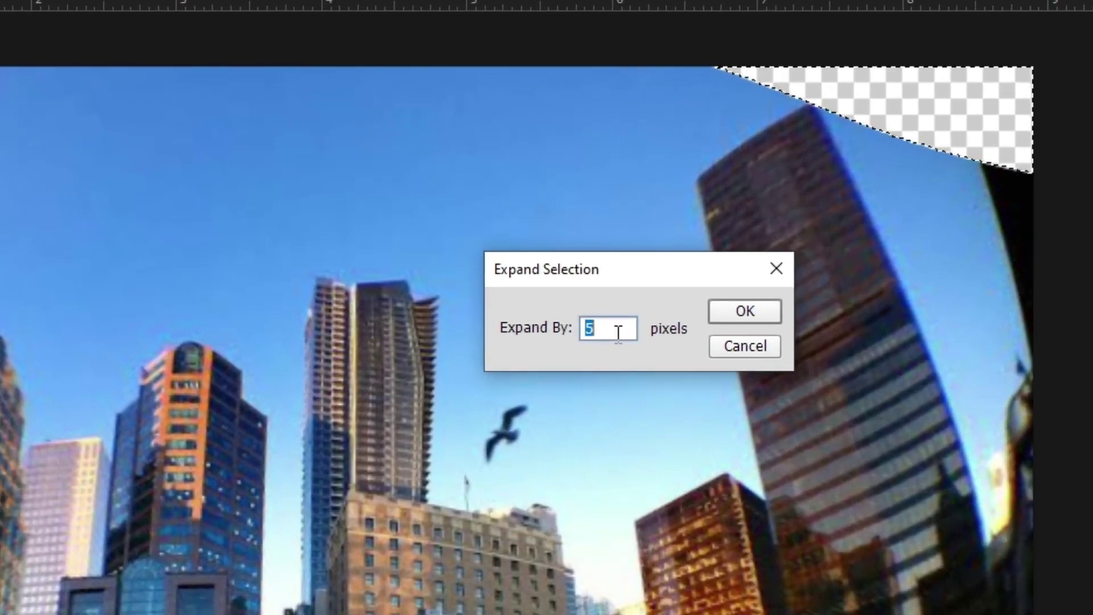
pyautogui.write('10')
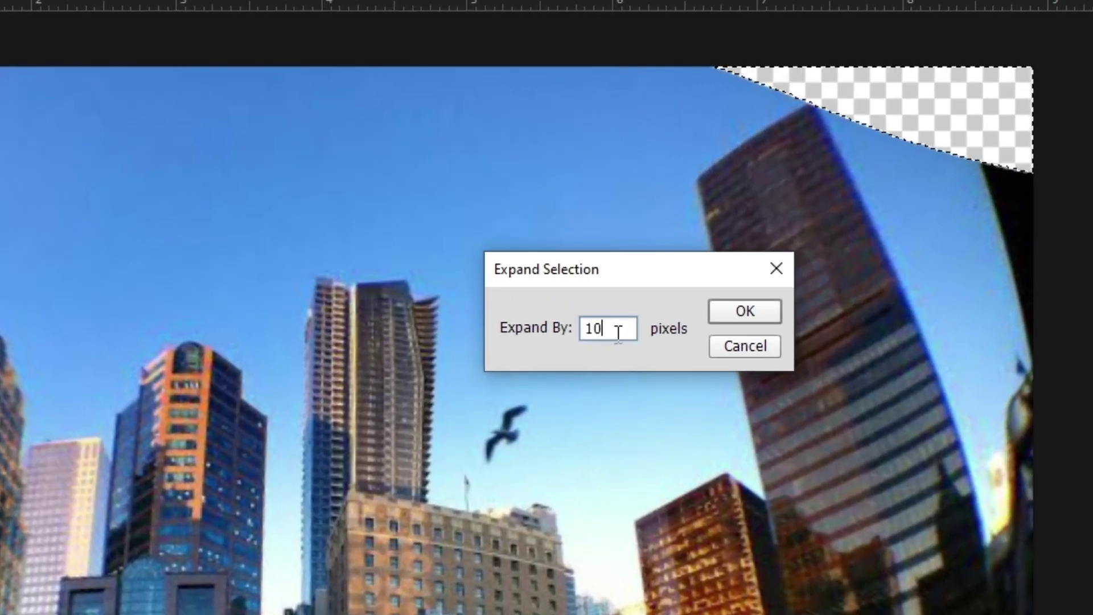
pyautogui.press('Return')
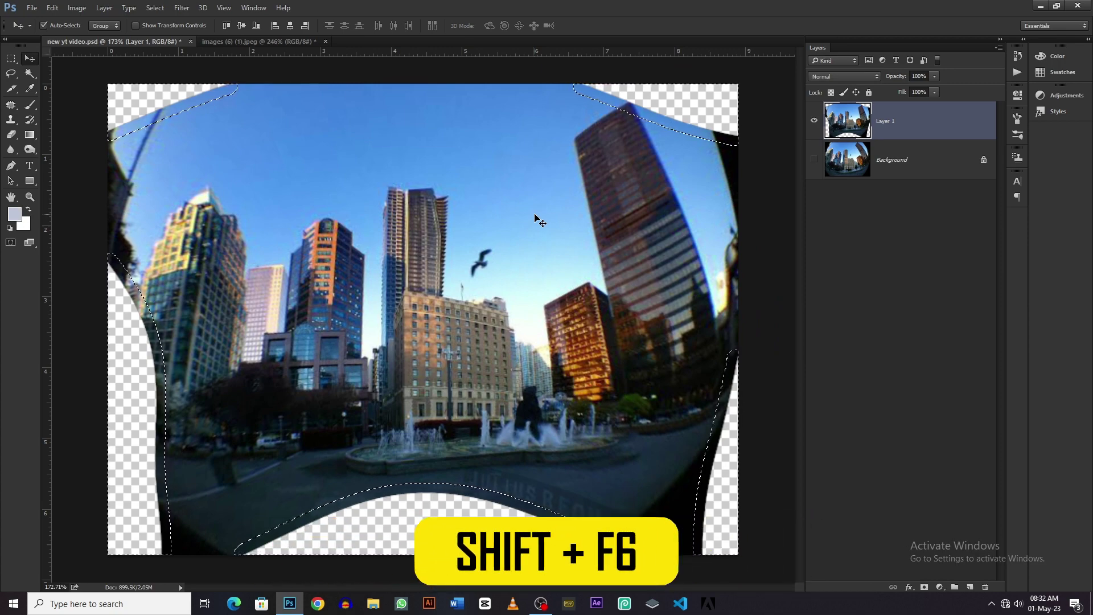
# Fill the selected transparent edges with Content-Aware fill, then deselect
pyautogui.hotkey('shift', 'BackSpace')
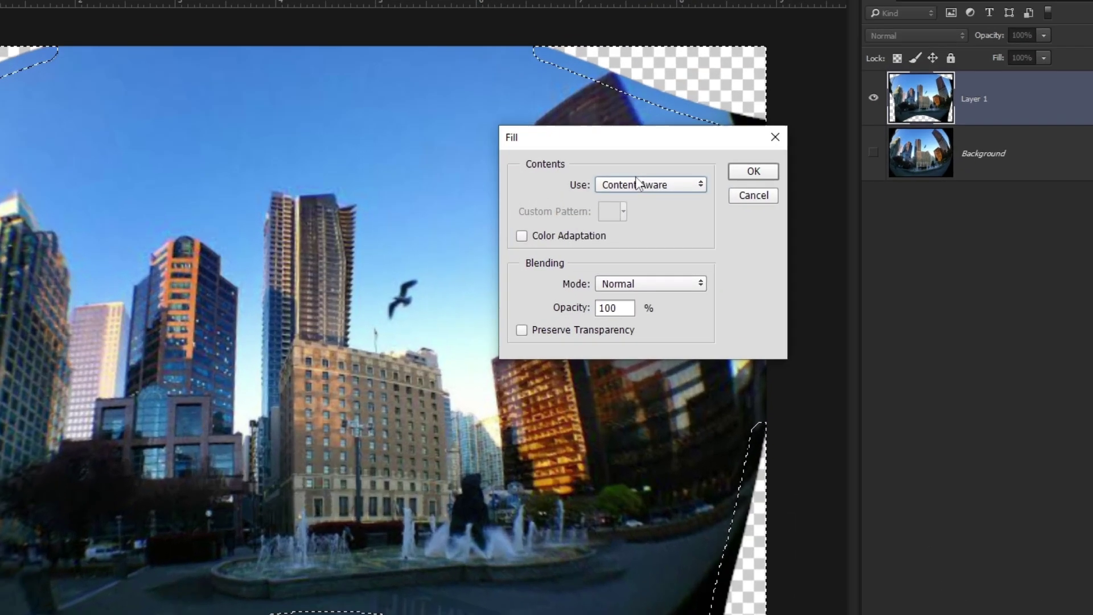
pyautogui.click(637, 184)
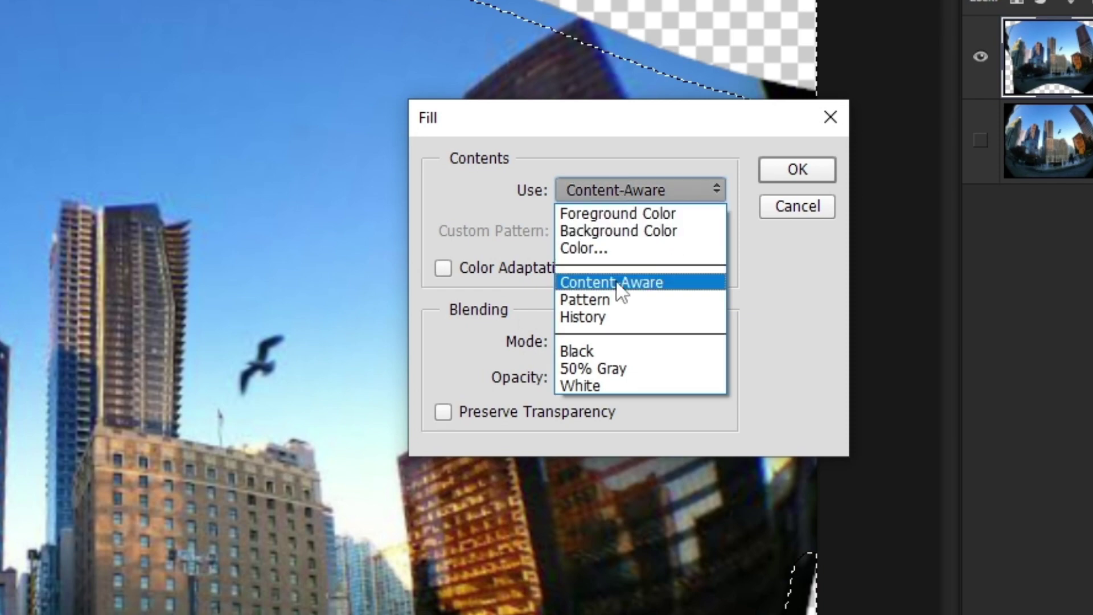
pyautogui.click(620, 284)
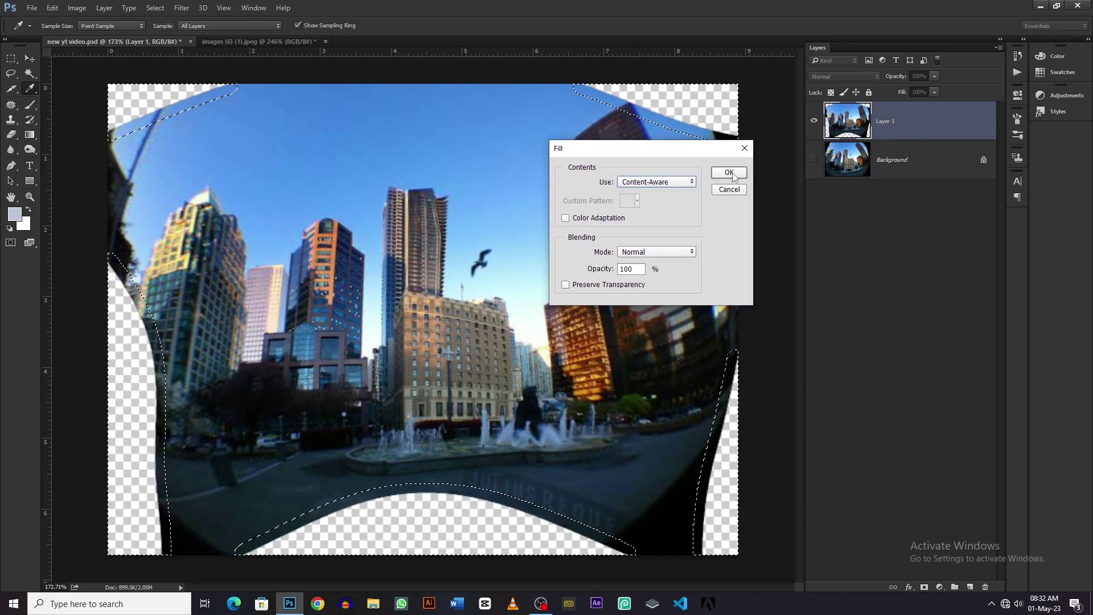
pyautogui.click(729, 173)
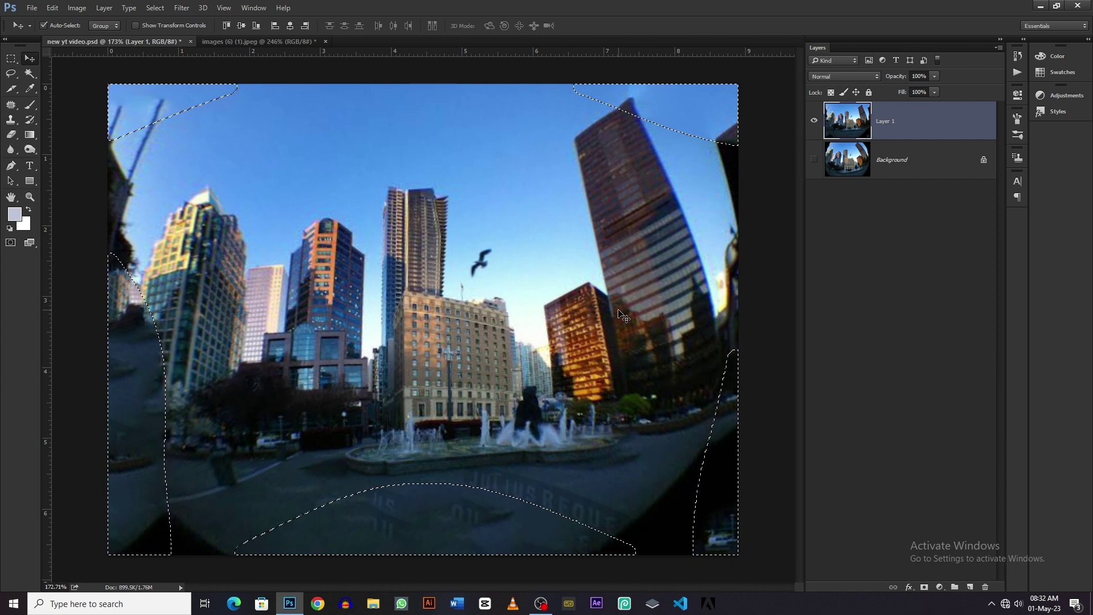
pyautogui.hotkey('ctrl', 'd')
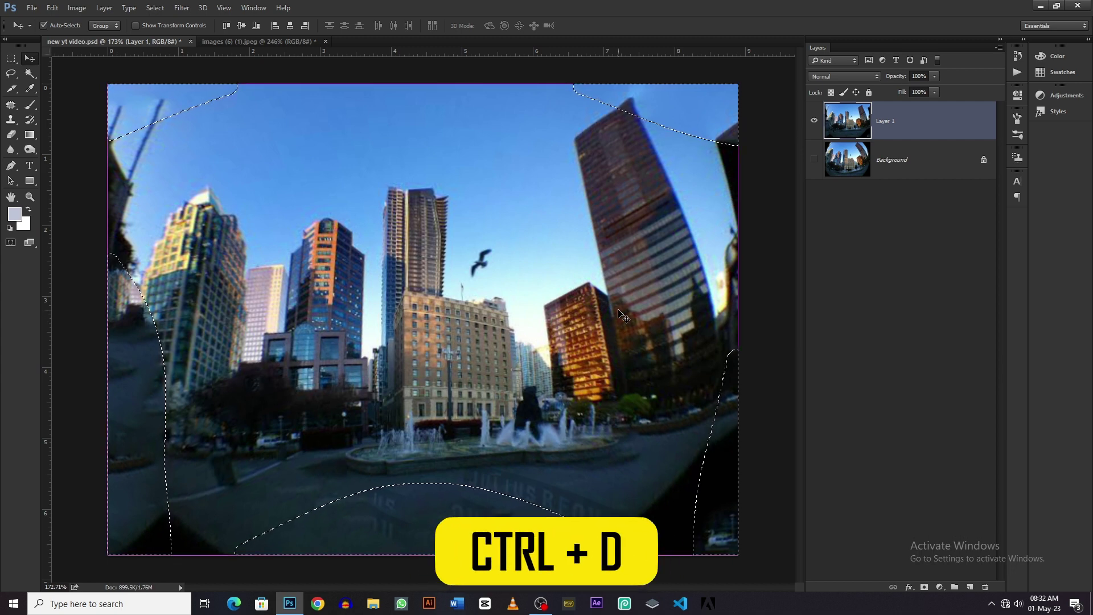
pyautogui.hotkey('ctrl', 'd')
# With the Clone Stamp, paint left-building window texture over the dark left edge
pyautogui.scroll(3, 198, 407)
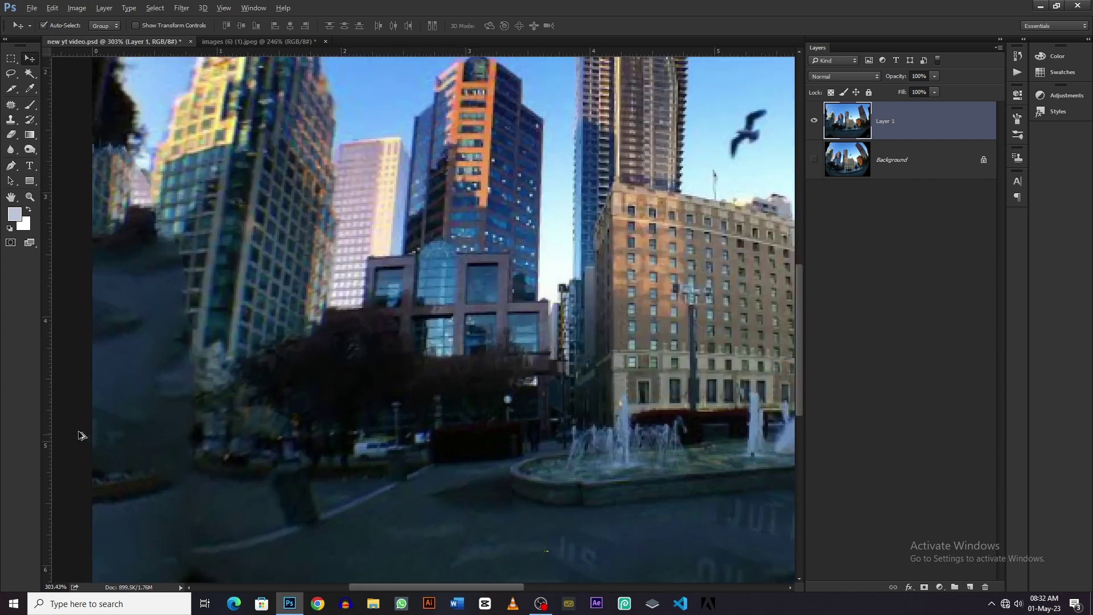
pyautogui.moveTo(123, 407); pyautogui.dragTo(340, 407)
pyautogui.scroll(-2, 340, 407)
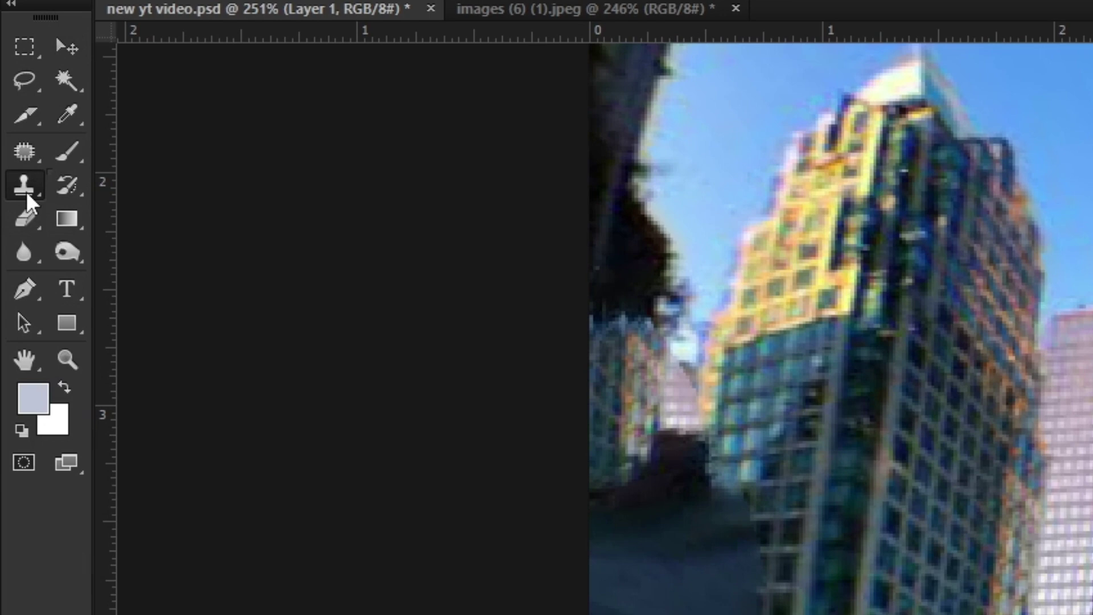
pyautogui.rightClick(11, 120)
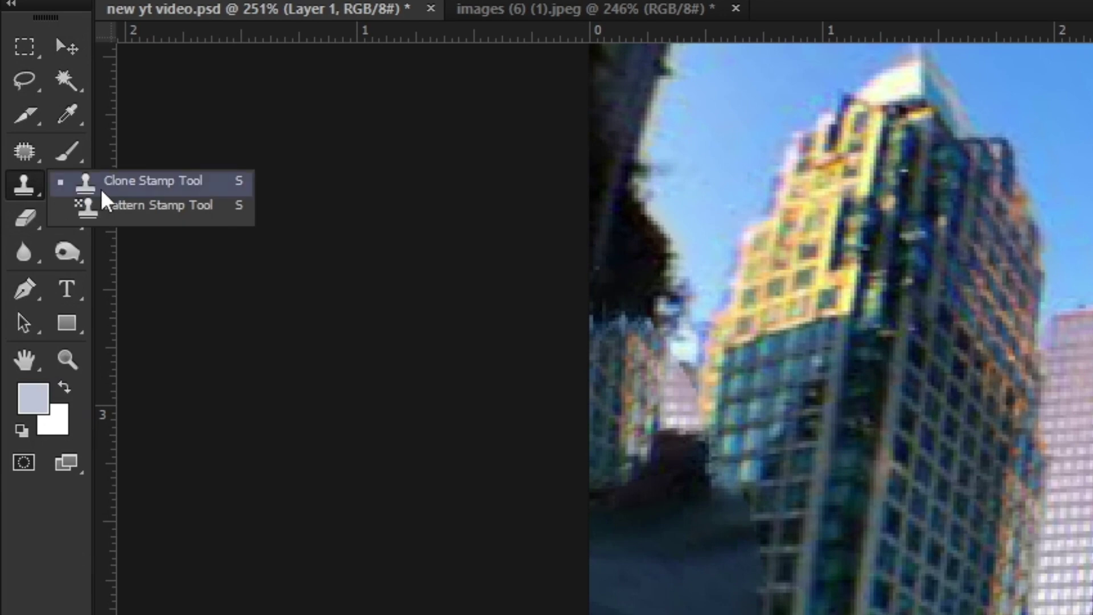
pyautogui.click(47, 120)
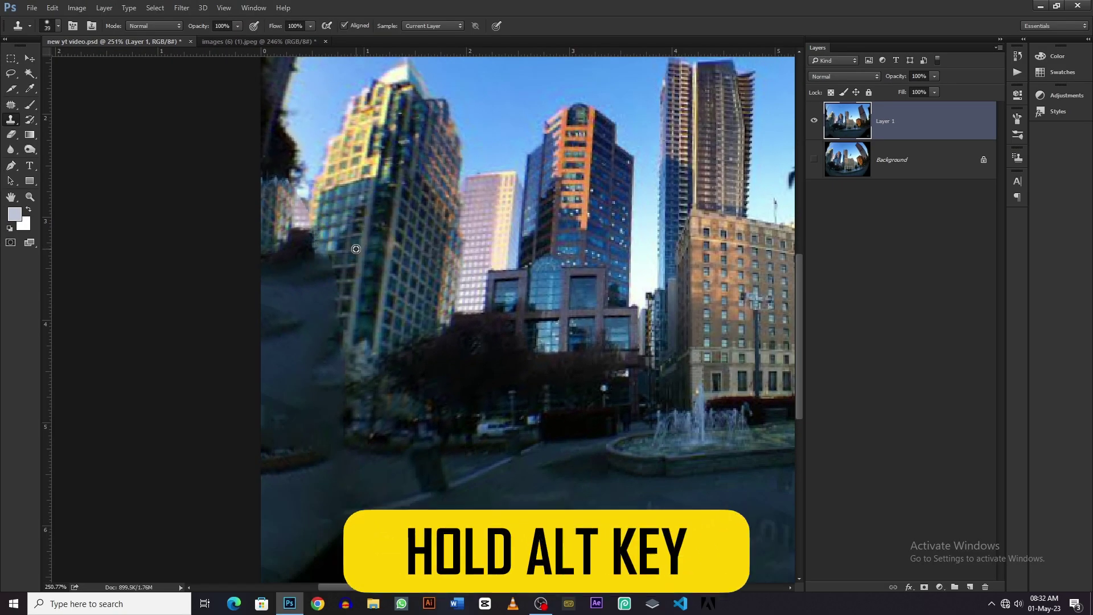
pyautogui.keyDown('alt'); pyautogui.click(334, 225); pyautogui.keyUp('alt')
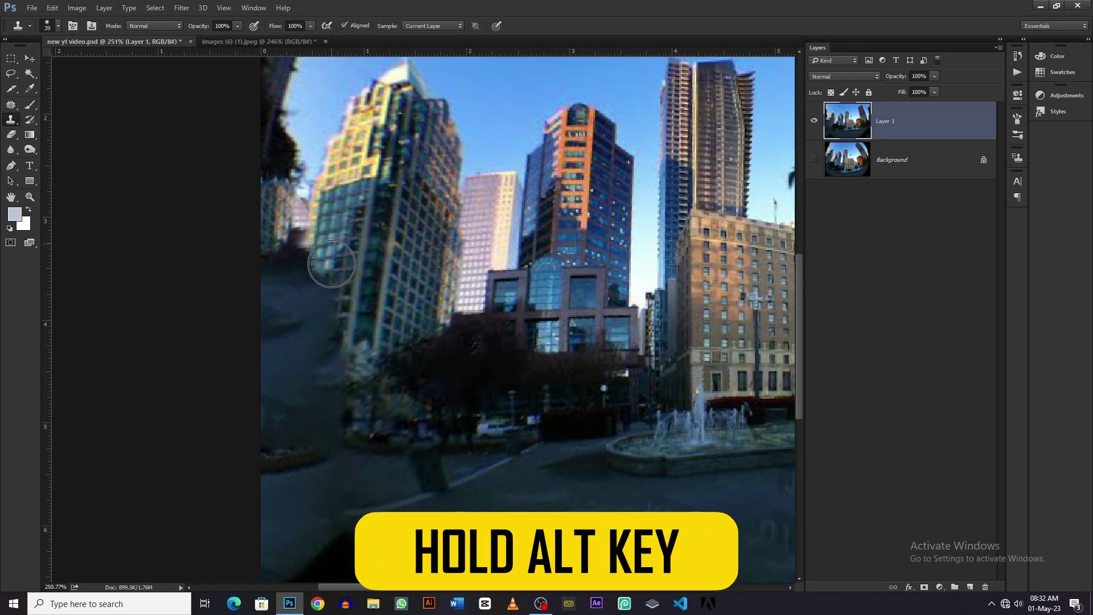
pyautogui.moveTo(335, 289); pyautogui.dragTo(334, 276)
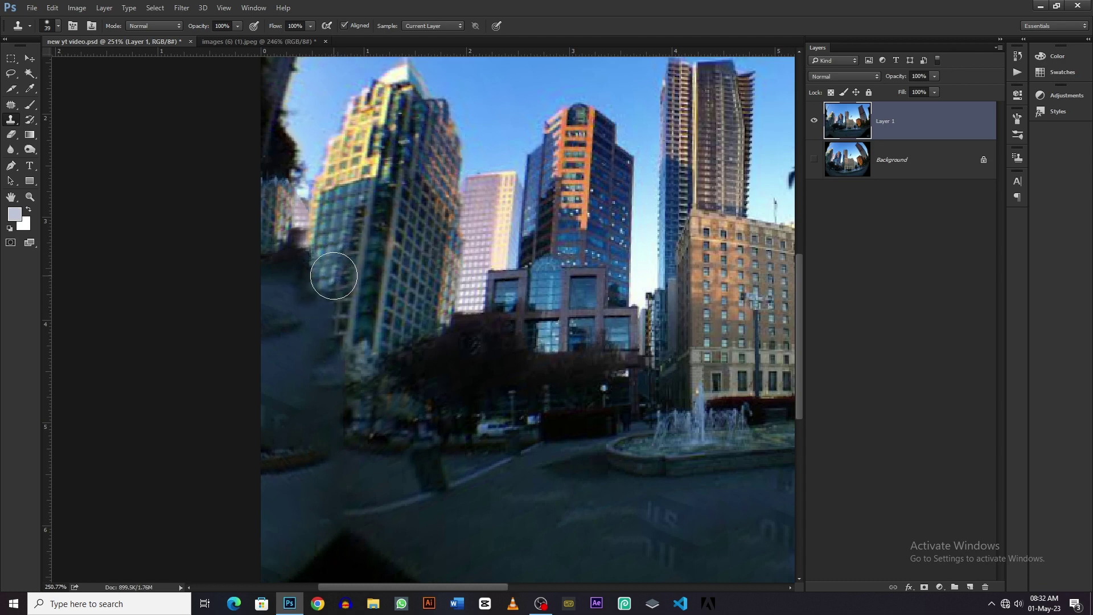
pyautogui.moveTo(334, 276)
pyautogui.mouseDown()
pyautogui.moveTo(314, 296)
pyautogui.moveTo(320, 390)
pyautogui.moveTo(296, 353)
pyautogui.mouseUp()
# Clone pavement texture over the dark bottom-left triangle and the black lower-right corner
pyautogui.hotkey('ctrl', '0')
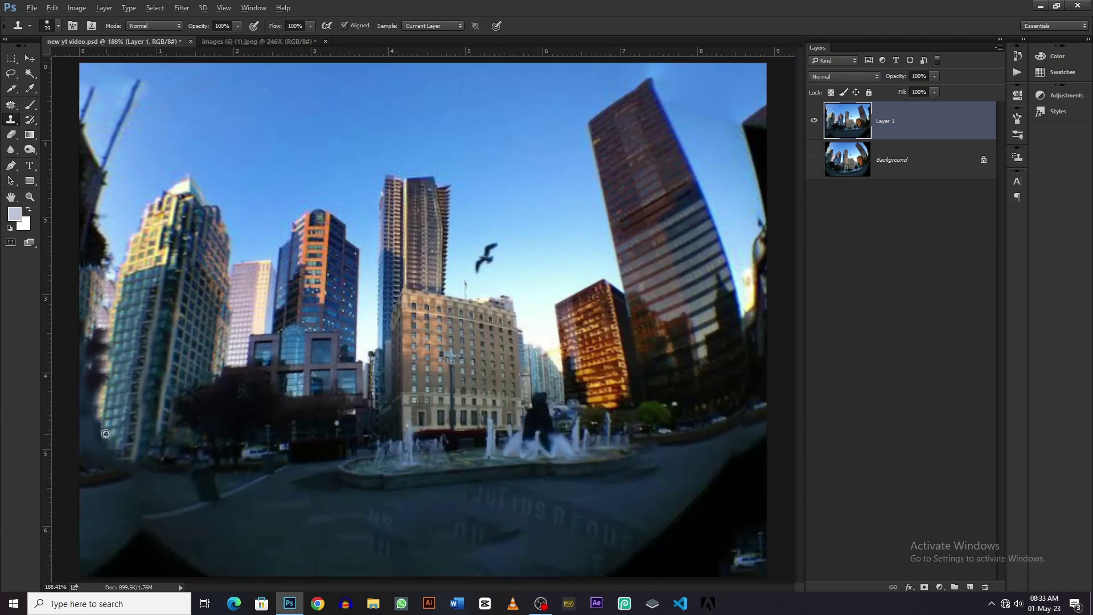
pyautogui.scroll(2, 418, 482)
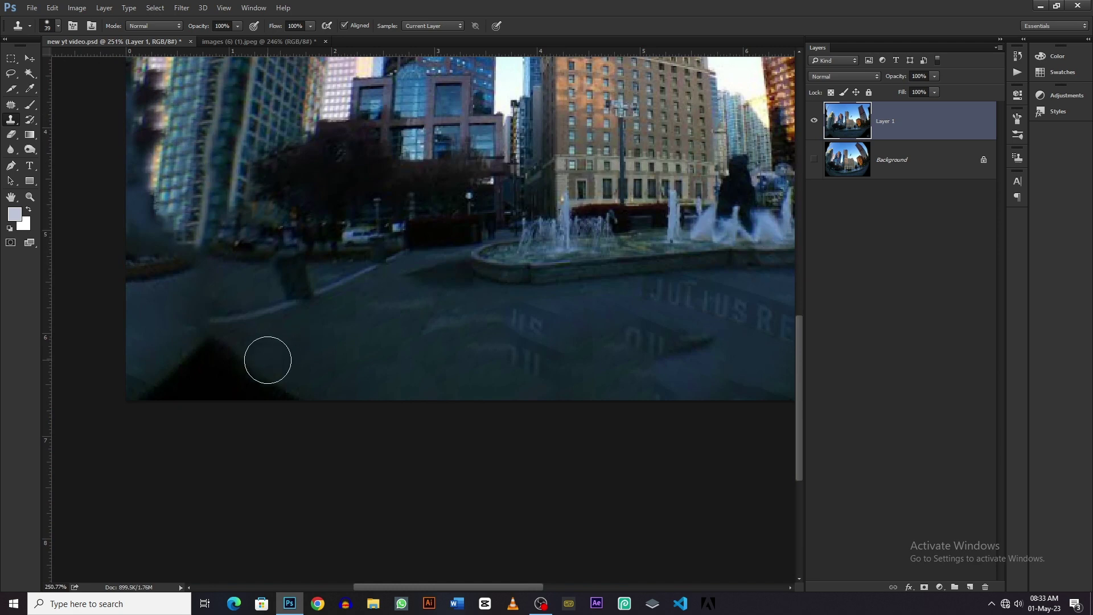
pyautogui.moveTo(225, 374); pyautogui.dragTo(171, 392)
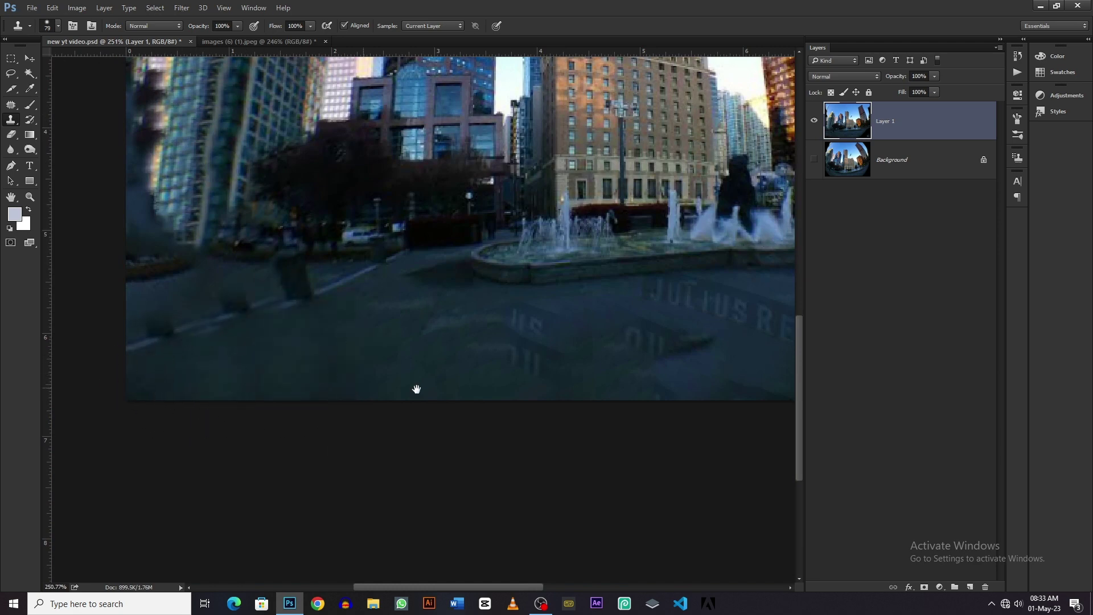
pyautogui.hscroll(10, 430, 378)
pyautogui.hscroll(-3, 671, 368)
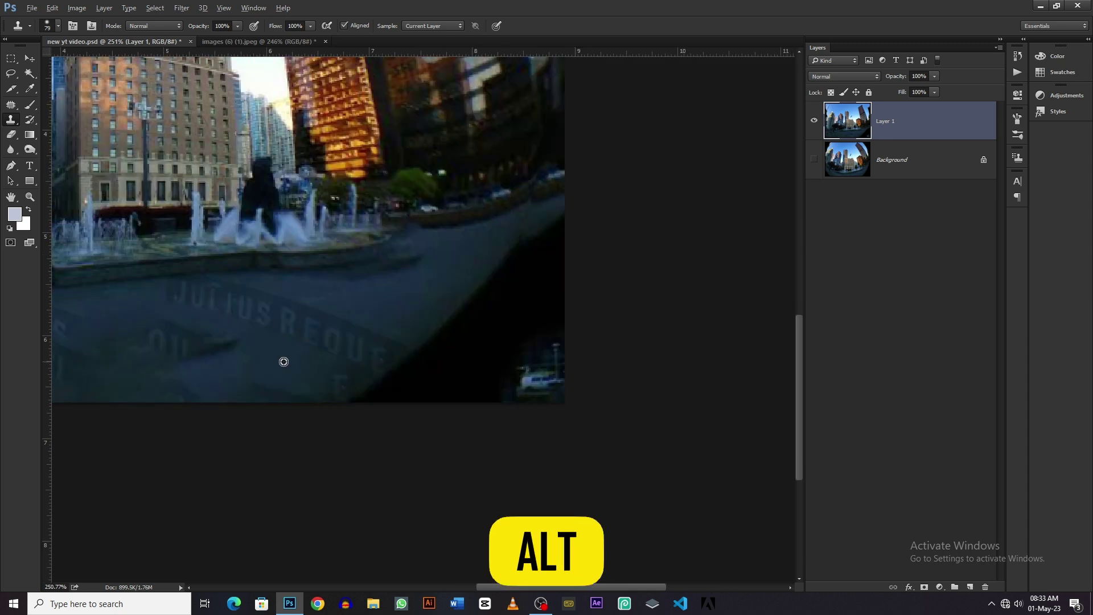
pyautogui.keyDown('alt'); pyautogui.click(282, 361); pyautogui.keyUp('alt')
pyautogui.moveTo(358, 370); pyautogui.dragTo(377, 373)
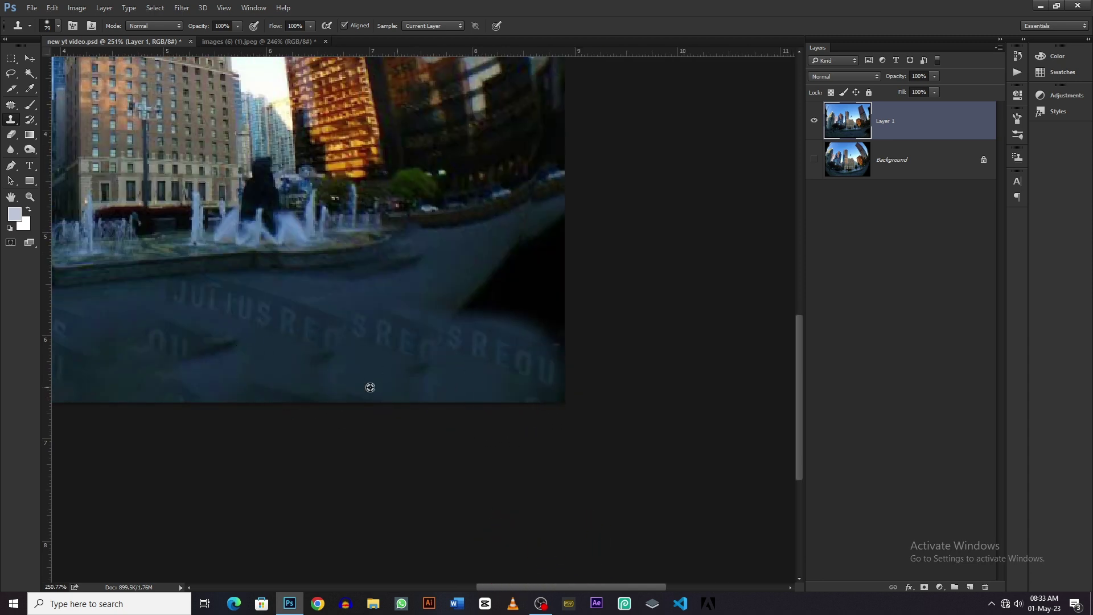
pyautogui.keyDown('alt'); pyautogui.click(368, 385); pyautogui.keyUp('alt')
pyautogui.moveTo(473, 383)
pyautogui.mouseDown()
pyautogui.moveTo(448, 314)
pyautogui.moveTo(406, 363)
pyautogui.mouseUp()
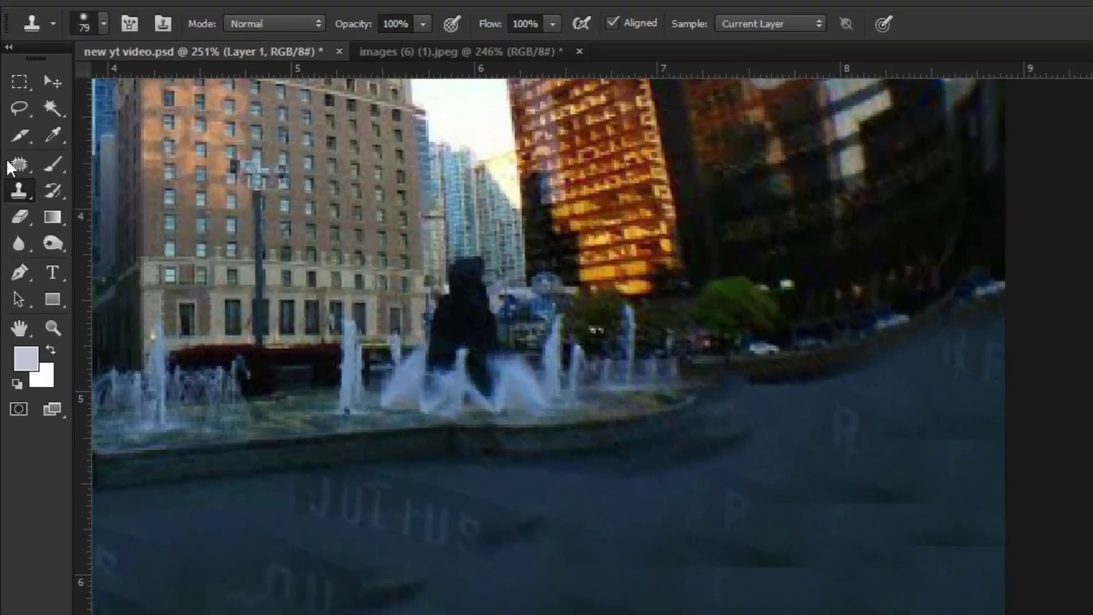
pyautogui.click(10, 105)
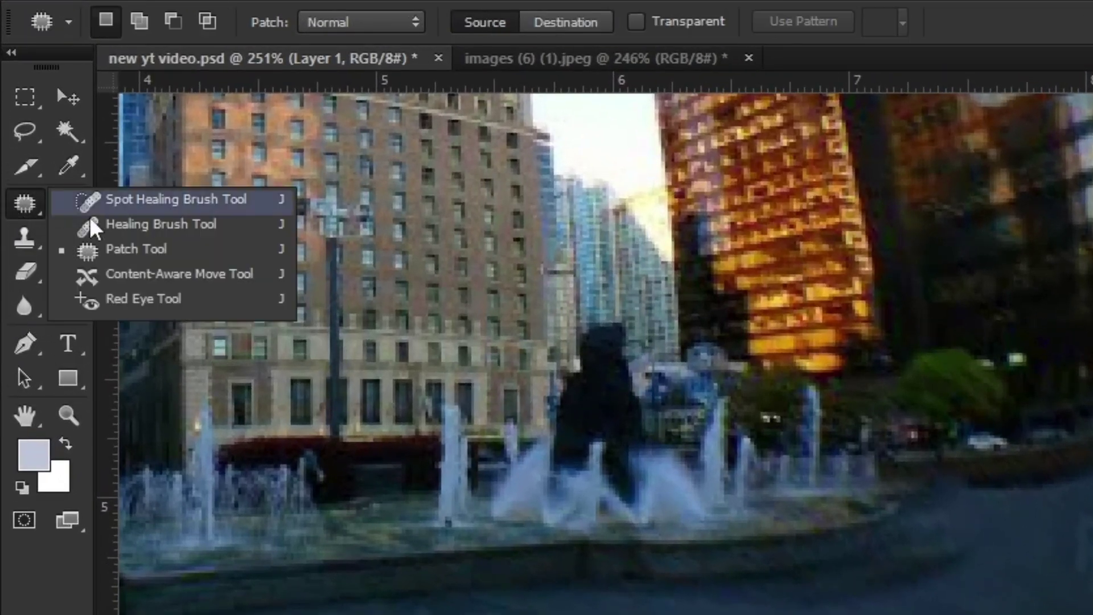
# Use the Patch tool to replace blotchy pavement areas with clean nearby texture
pyautogui.click(102, 251)
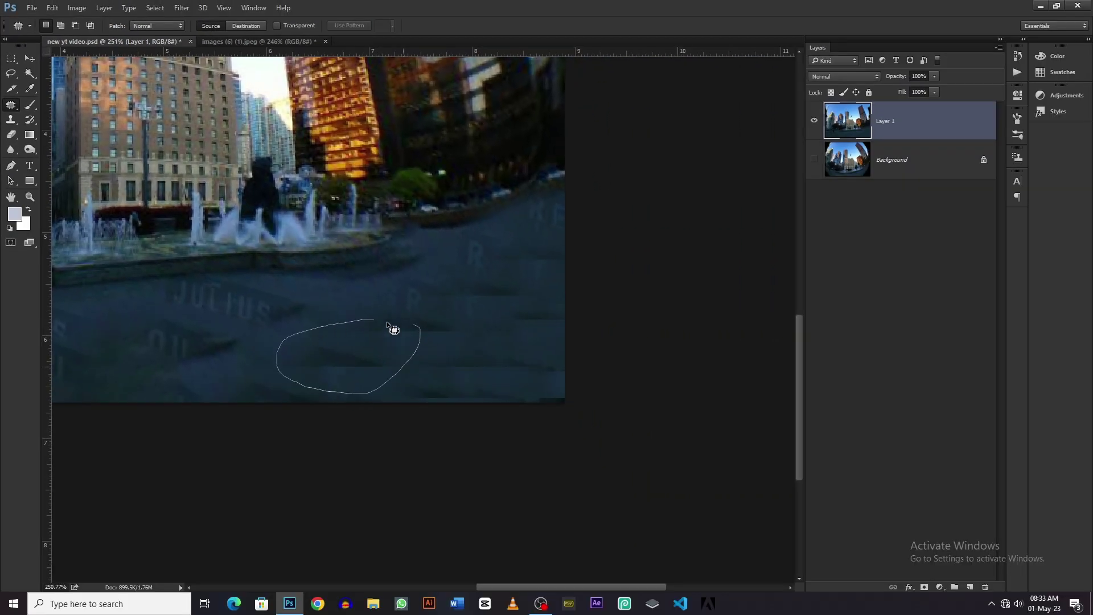
pyautogui.moveTo(391, 328); pyautogui.dragTo(111, 341)
pyautogui.hotkey('ctrl', 'd')
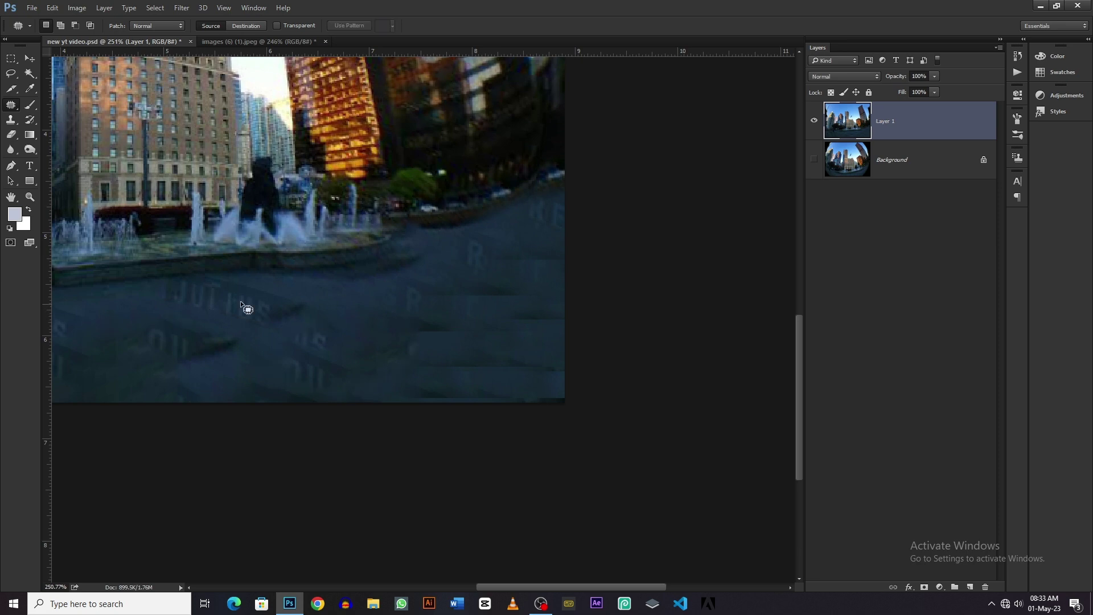
pyautogui.moveTo(432, 353); pyautogui.dragTo(392, 342)
pyautogui.hotkey('ctrl', 'd')
pyautogui.moveTo(453, 315)
pyautogui.mouseDown()
pyautogui.moveTo(375, 370)
pyautogui.moveTo(455, 316)
pyautogui.mouseUp()
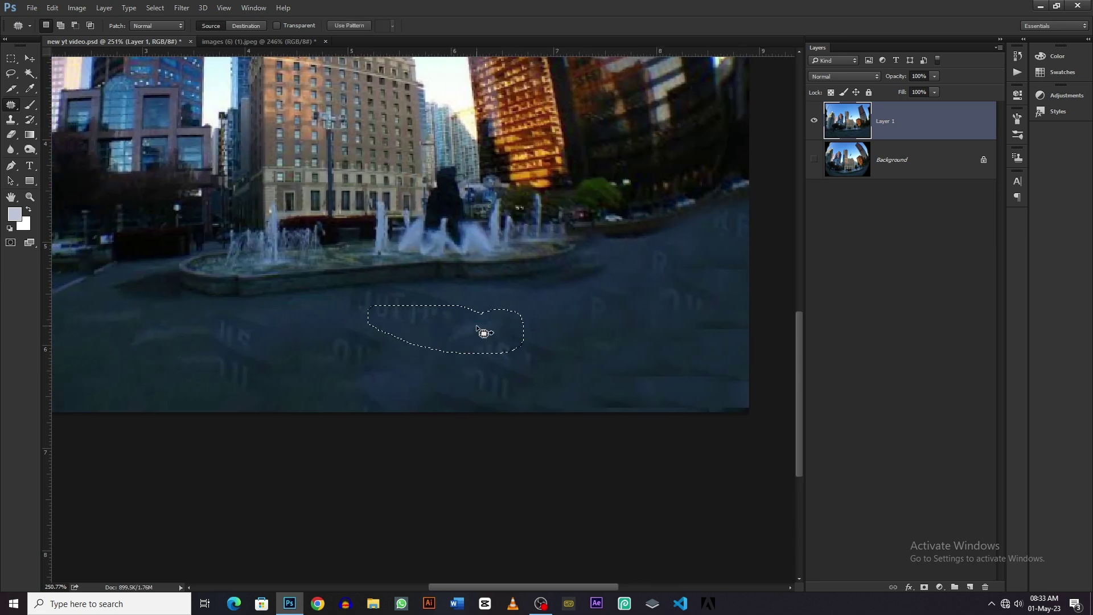
pyautogui.scroll(-3, 764, 221)
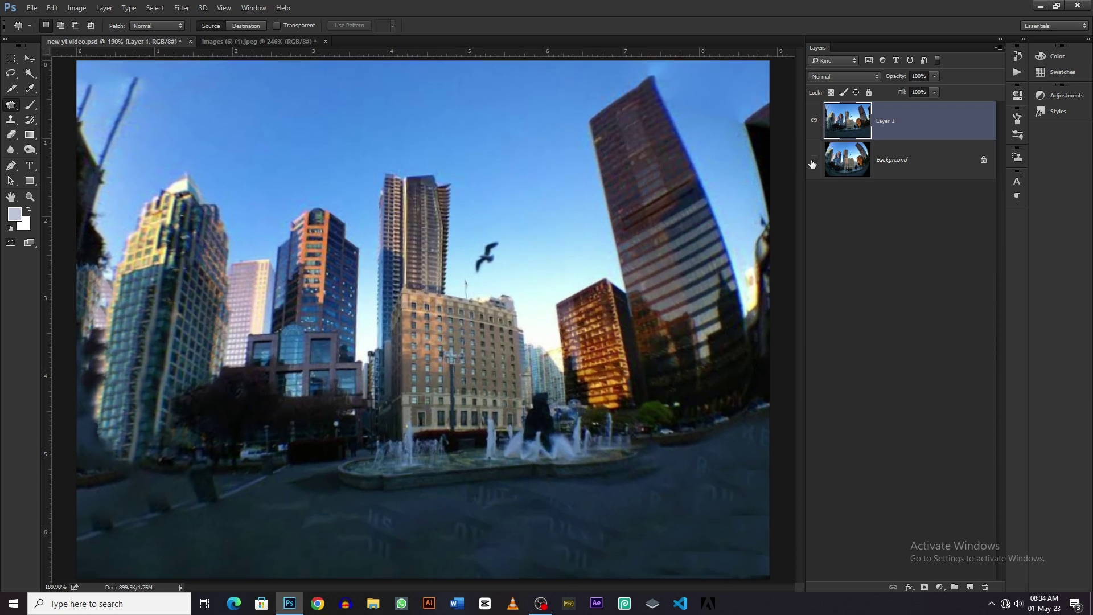
# Toggle the original fisheye Background on and off to compare with the corrected image
pyautogui.keyDown('alt'); pyautogui.click(813, 161); pyautogui.keyUp('alt')
pyautogui.keyDown('alt'); pyautogui.click(813, 161); pyautogui.keyUp('alt')
pyautogui.keyDown('alt'); pyautogui.click(813, 161); pyautogui.keyUp('alt')
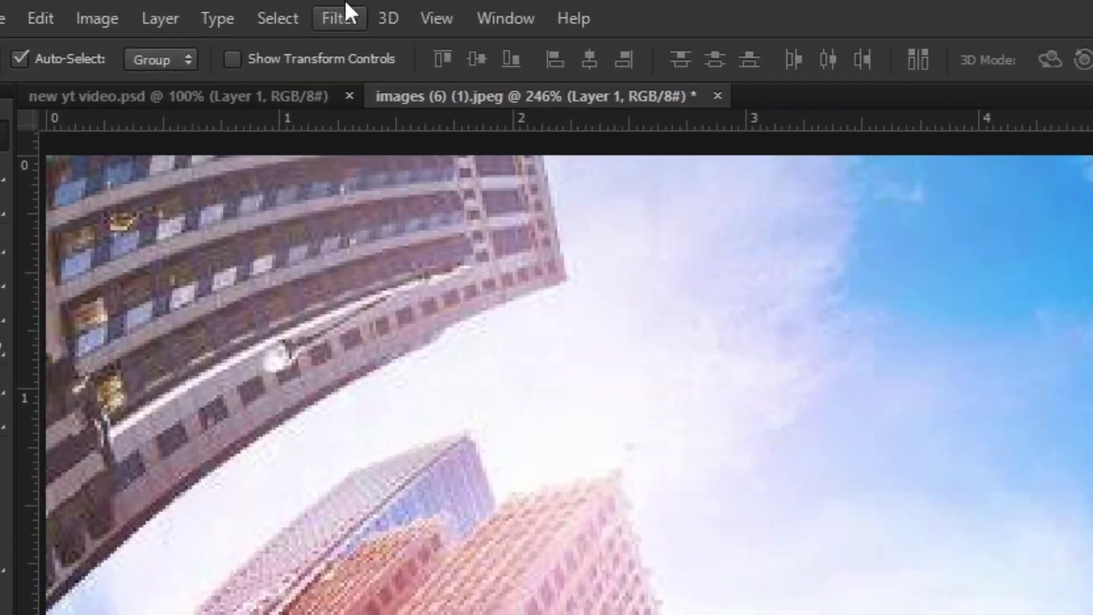
# Open Adaptive Wide Angle on the train photo with Fisheye correction and constrain the bridge edge straight
pyautogui.click(182, 8)
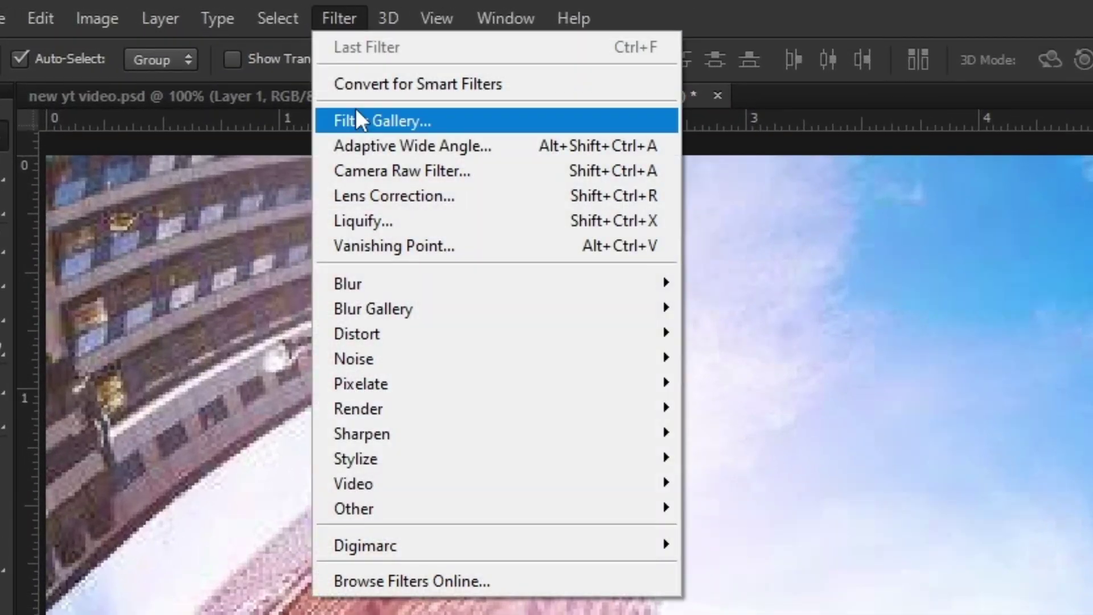
pyautogui.click(363, 143)
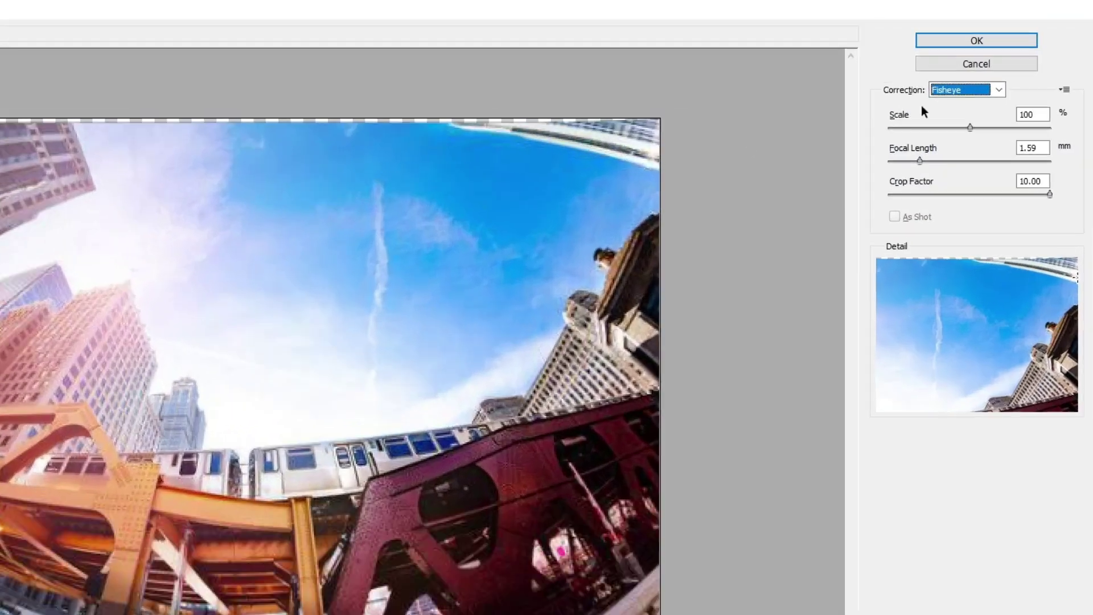
pyautogui.click(877, 157)
pyautogui.click(846, 179)
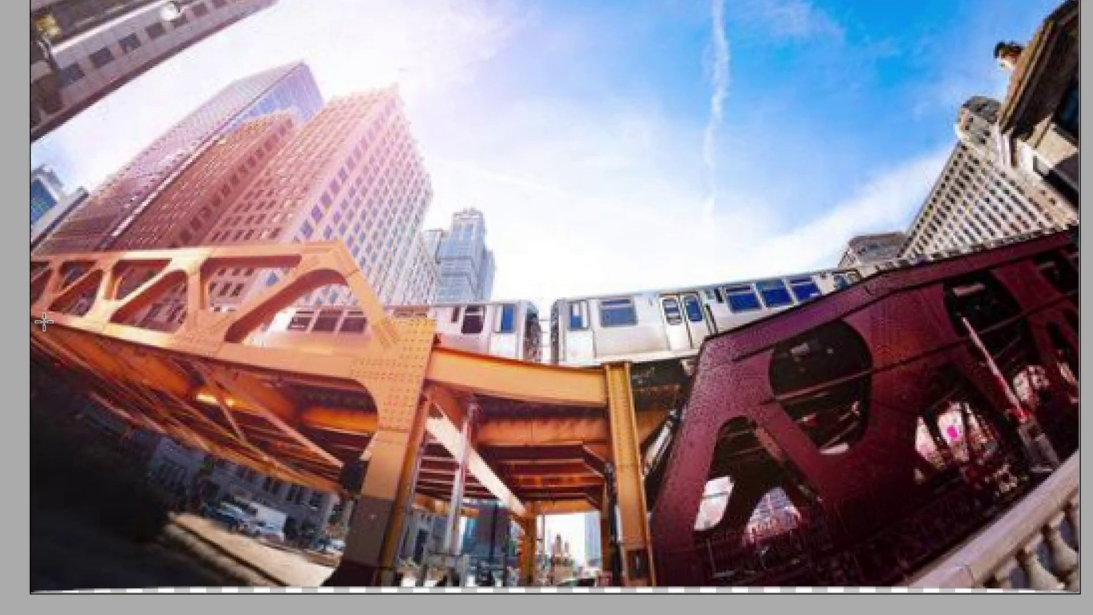
pyautogui.moveTo(161, 342); pyautogui.dragTo(808, 333)
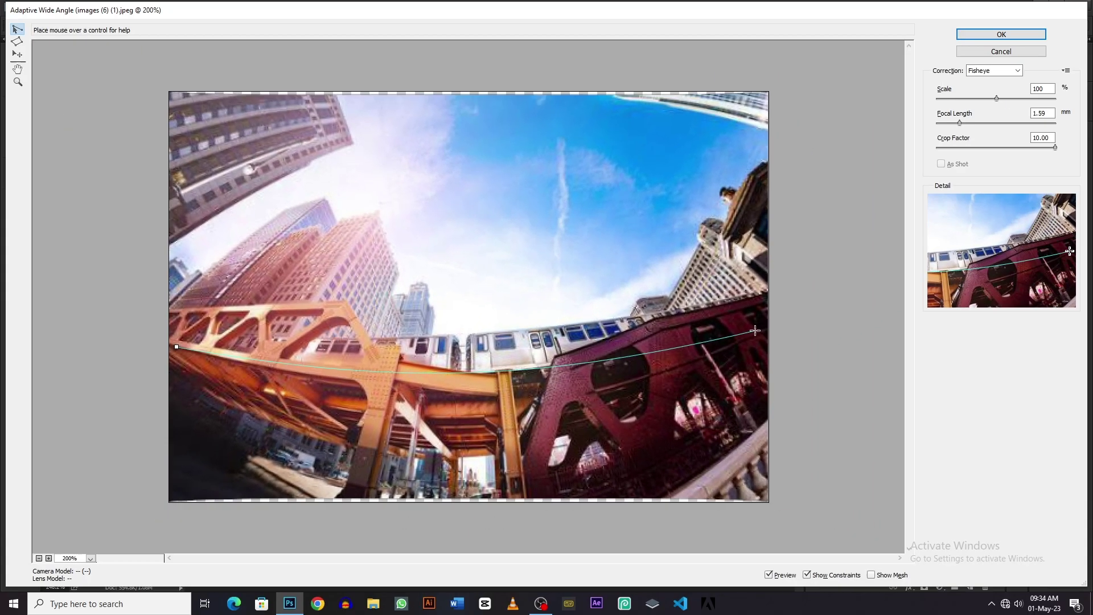
pyautogui.click(754, 330)
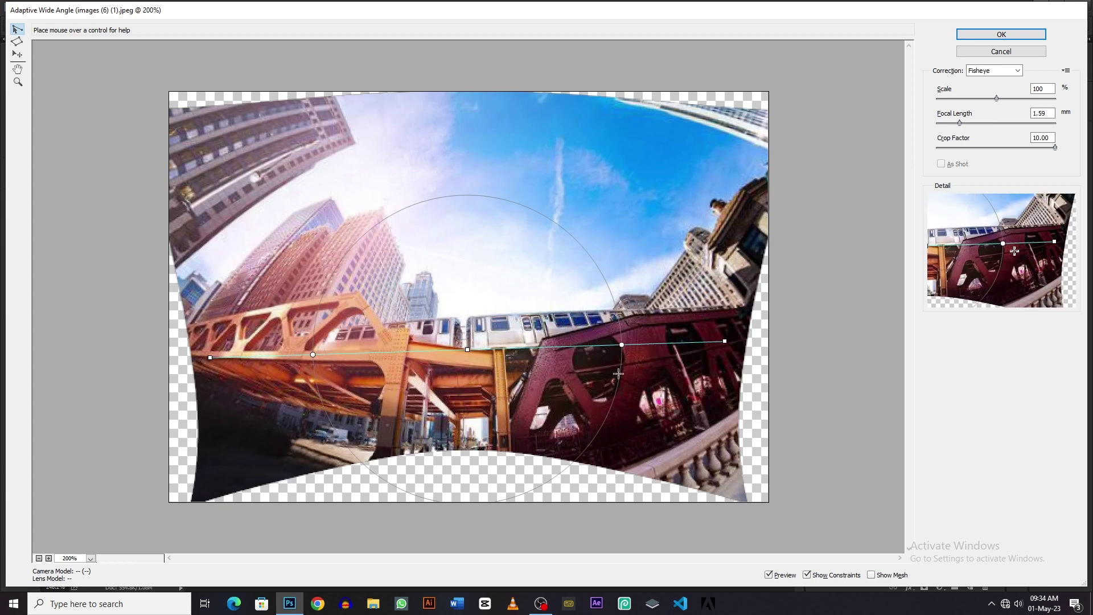
# Add two more straight constraints across the lower bridge, undoing a trial bend
pyautogui.click(205, 376)
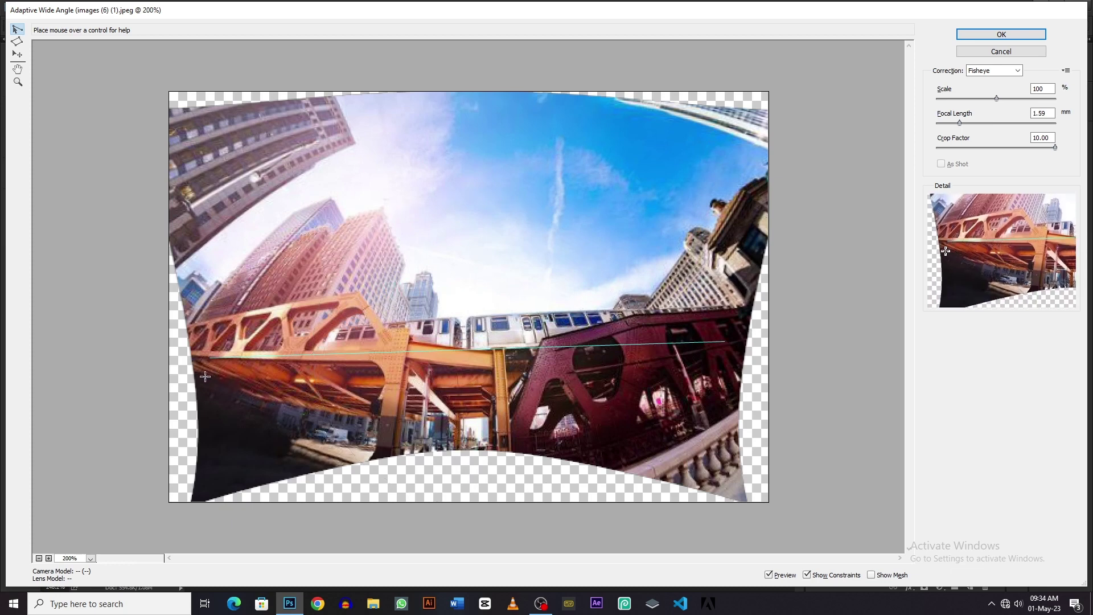
pyautogui.click(730, 354)
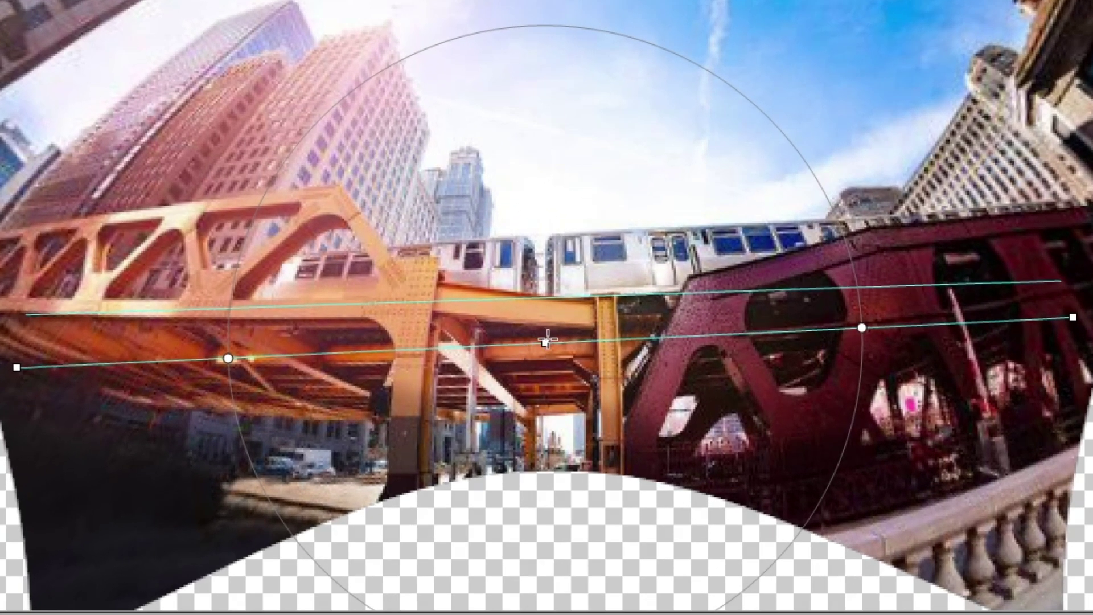
pyautogui.moveTo(546, 341); pyautogui.dragTo(542, 411)
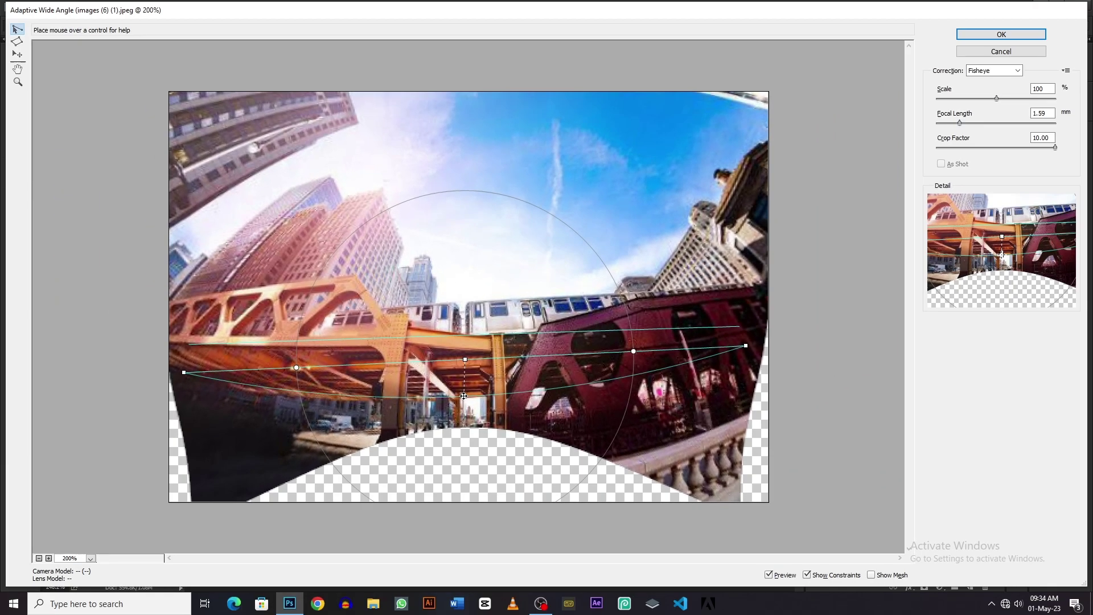
pyautogui.hotkey('ctrl', 'z')
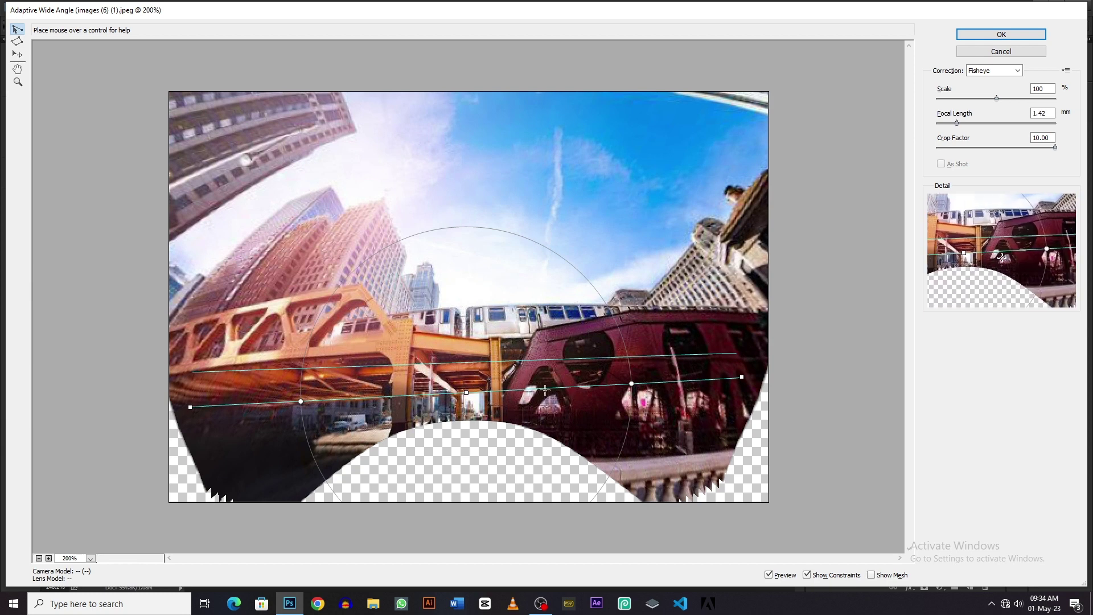
pyautogui.click(686, 306)
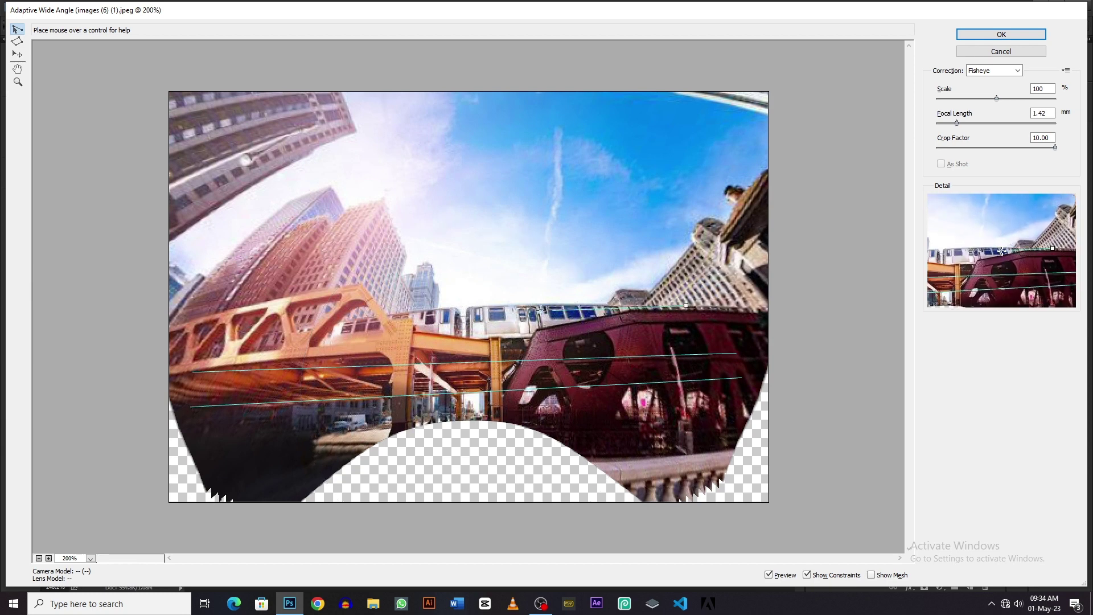
pyautogui.click(246, 336)
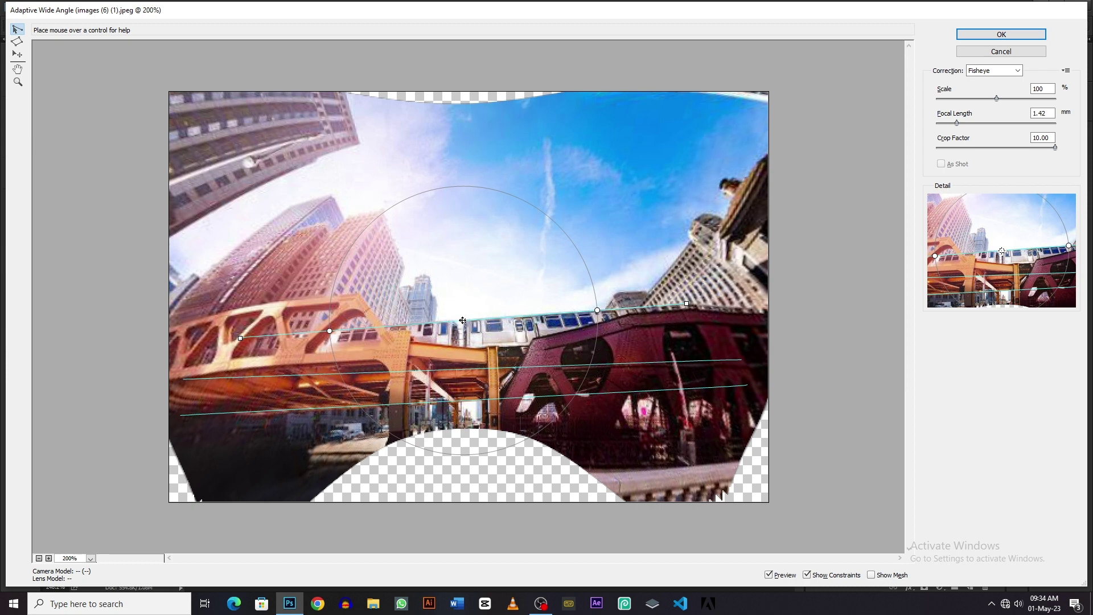
# Constrain the top-left building, left tower and right building edges, then apply the filter
pyautogui.click(359, 143)
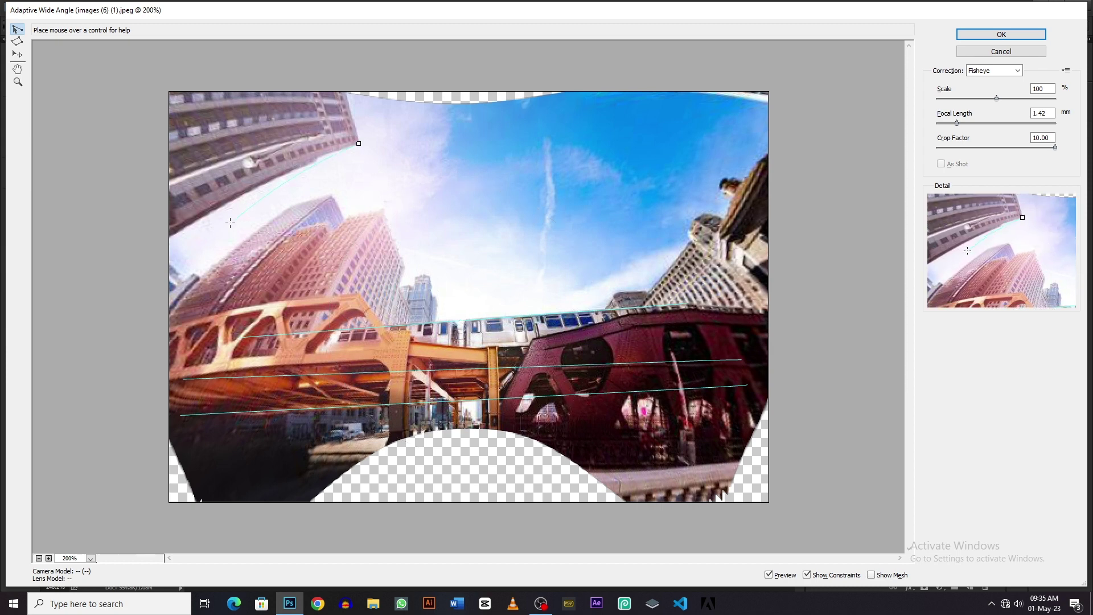
pyautogui.click(168, 244)
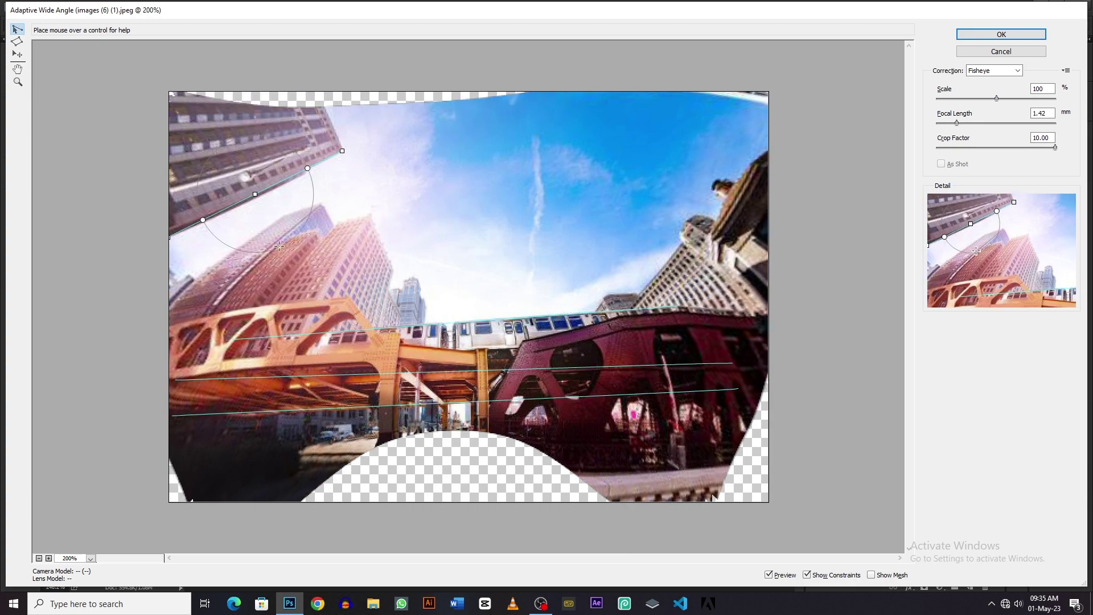
pyautogui.click(368, 220)
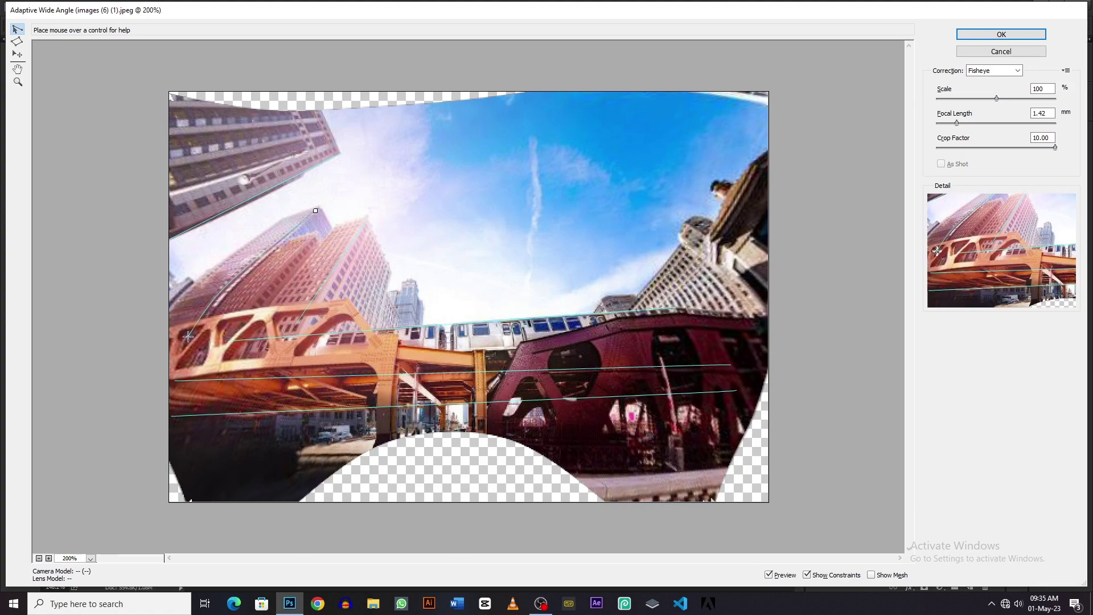
pyautogui.click(185, 334)
pyautogui.click(681, 230)
pyautogui.click(763, 314)
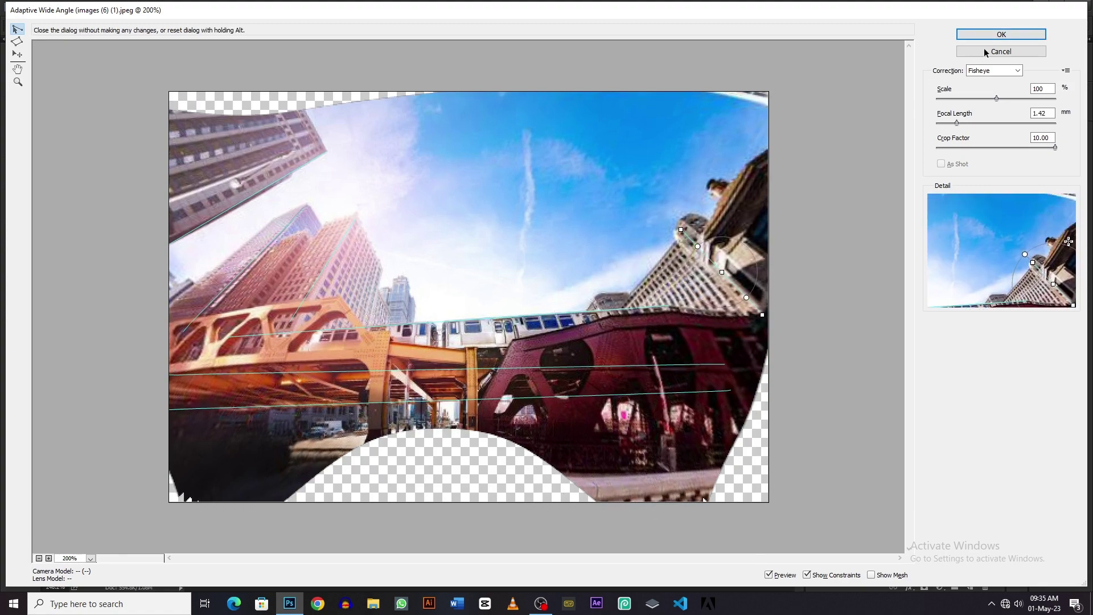
pyautogui.click(1002, 35)
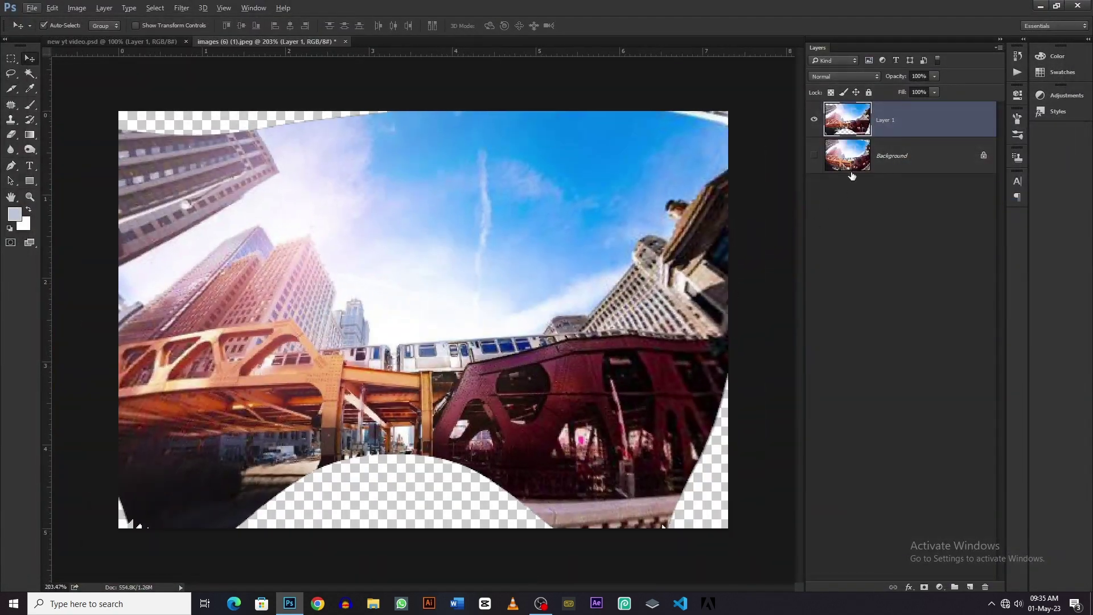
# Compare with the original, then Magic Wand-select the top gap plus the bottom-right gap
pyautogui.keyDown('alt'); pyautogui.click(814, 150); pyautogui.keyUp('alt')
pyautogui.keyDown('alt'); pyautogui.click(814, 151); pyautogui.keyUp('alt')
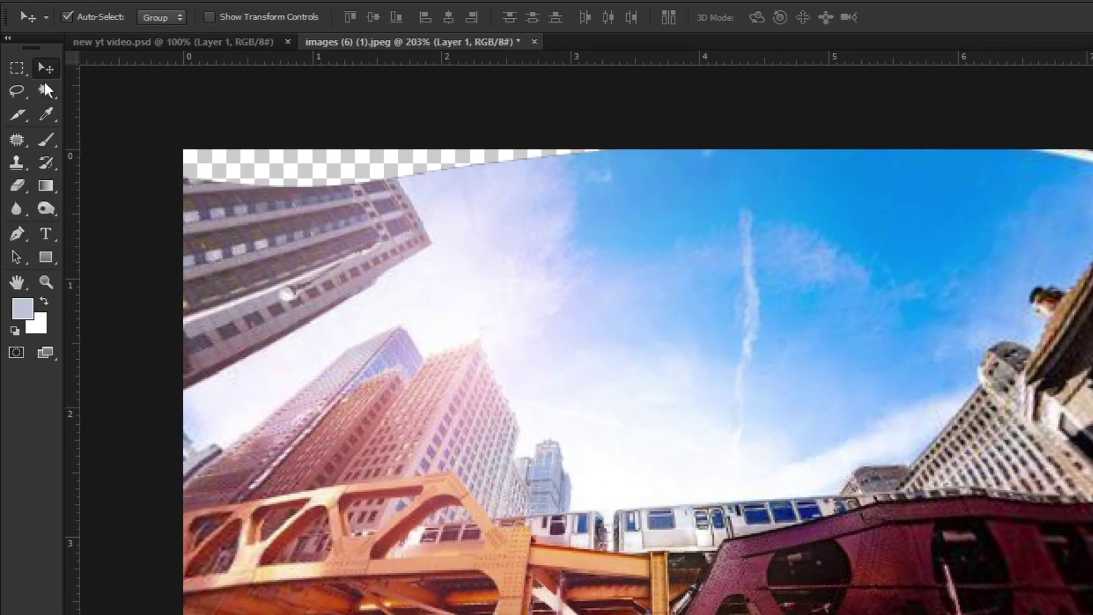
pyautogui.click(29, 73)
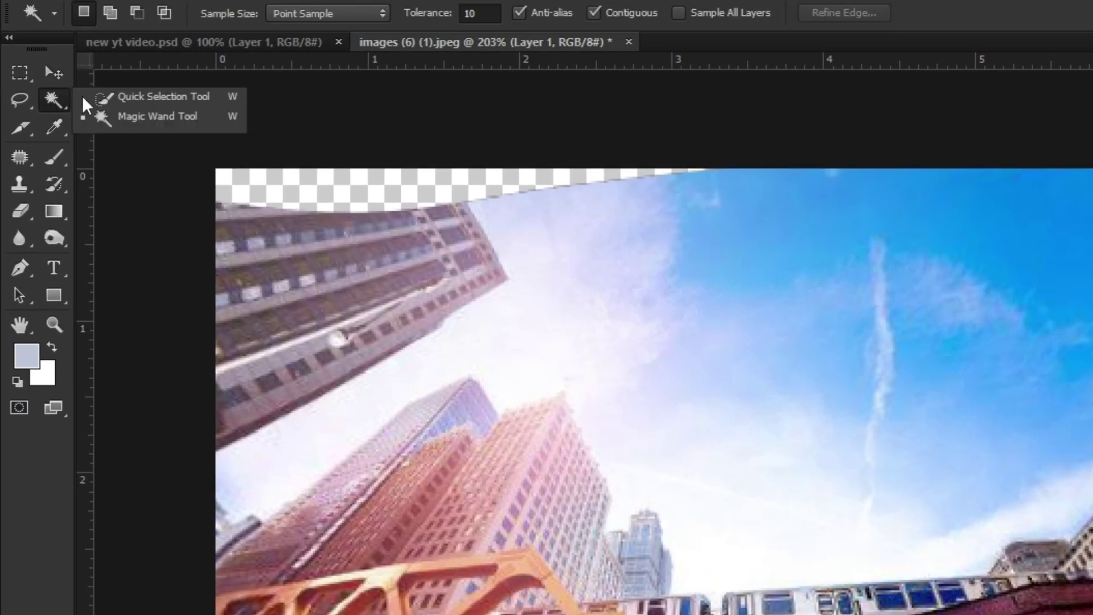
pyautogui.click(147, 117)
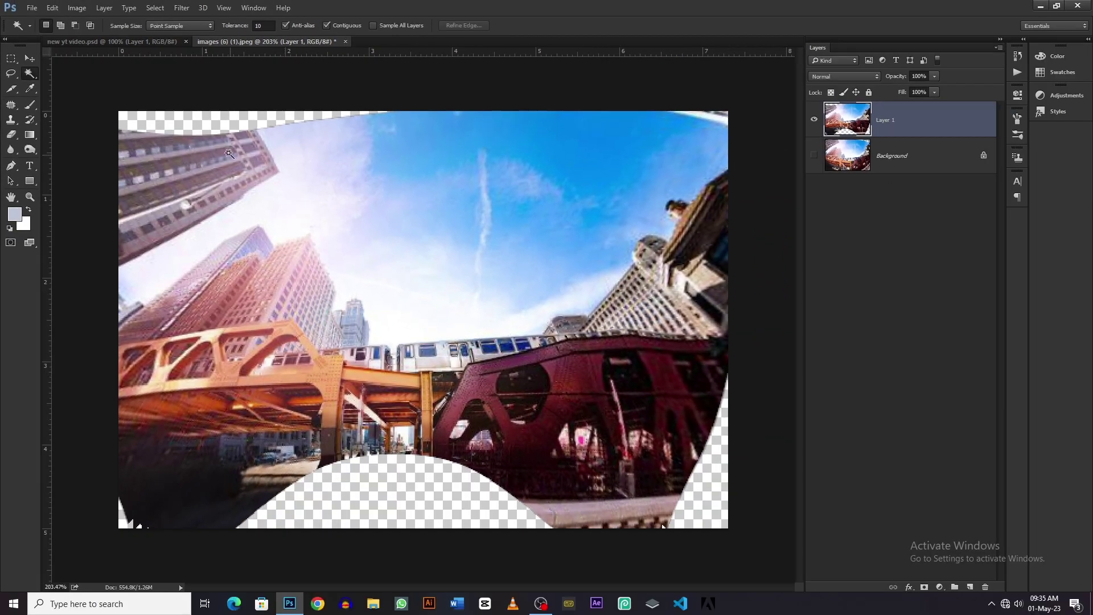
pyautogui.click(205, 128)
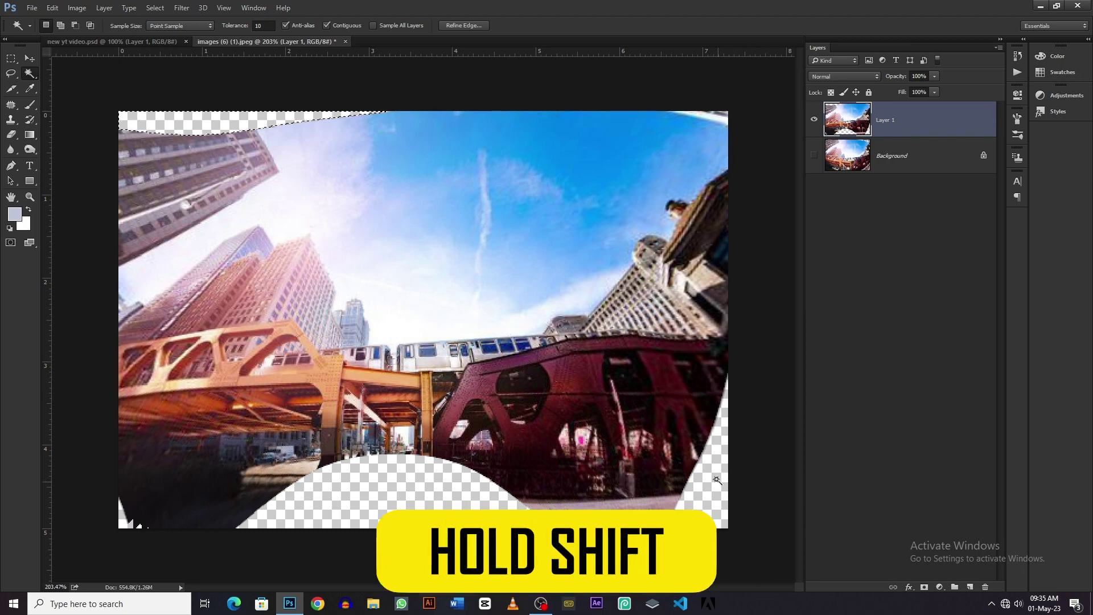
pyautogui.press('shift')
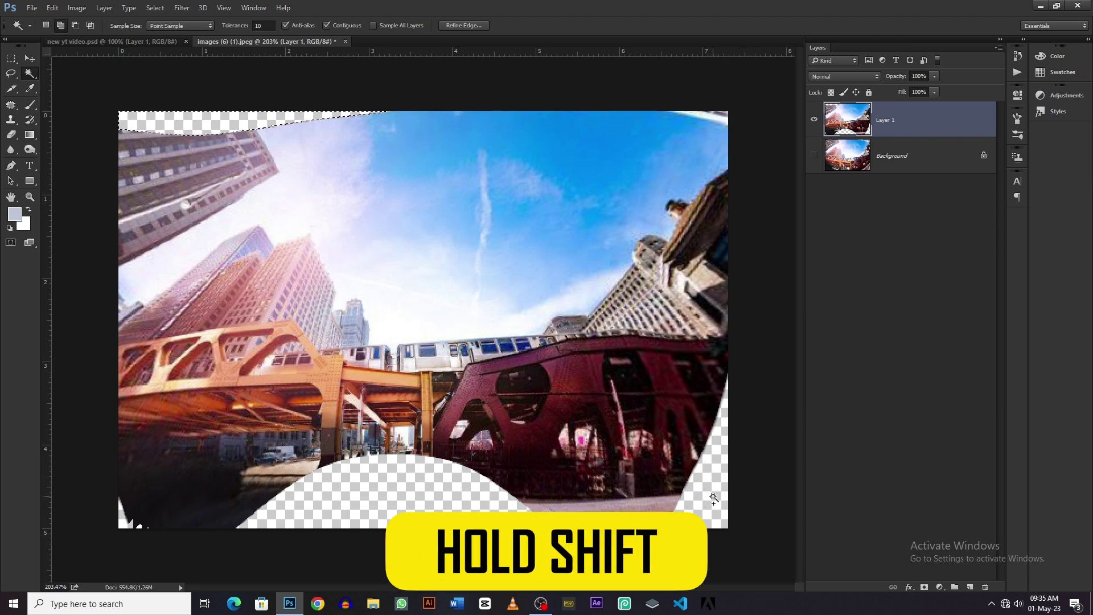
pyautogui.keyDown('shift'); pyautogui.click(713, 499); pyautogui.keyUp('shift')
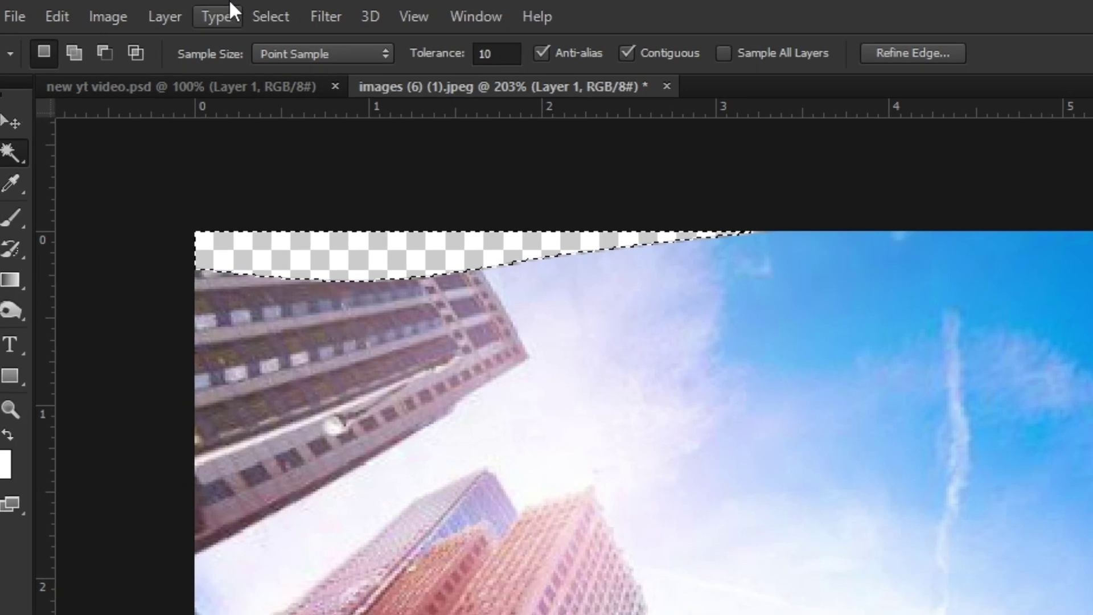
# Expand the gap selection by 5 pixels
pyautogui.click(154, 2)
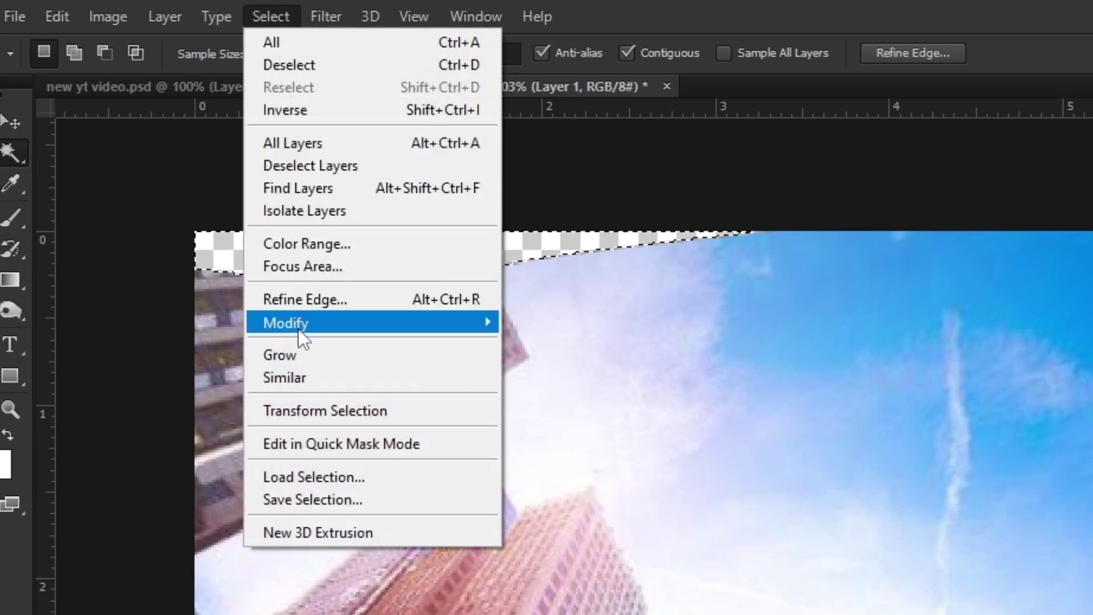
pyautogui.moveTo(372, 323)
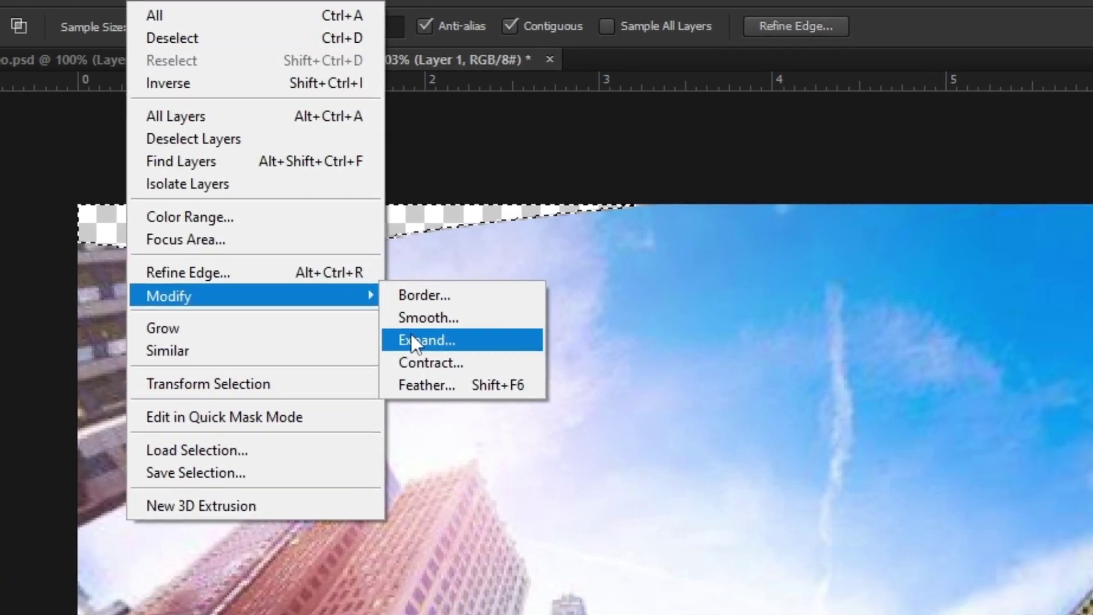
pyautogui.click(411, 340)
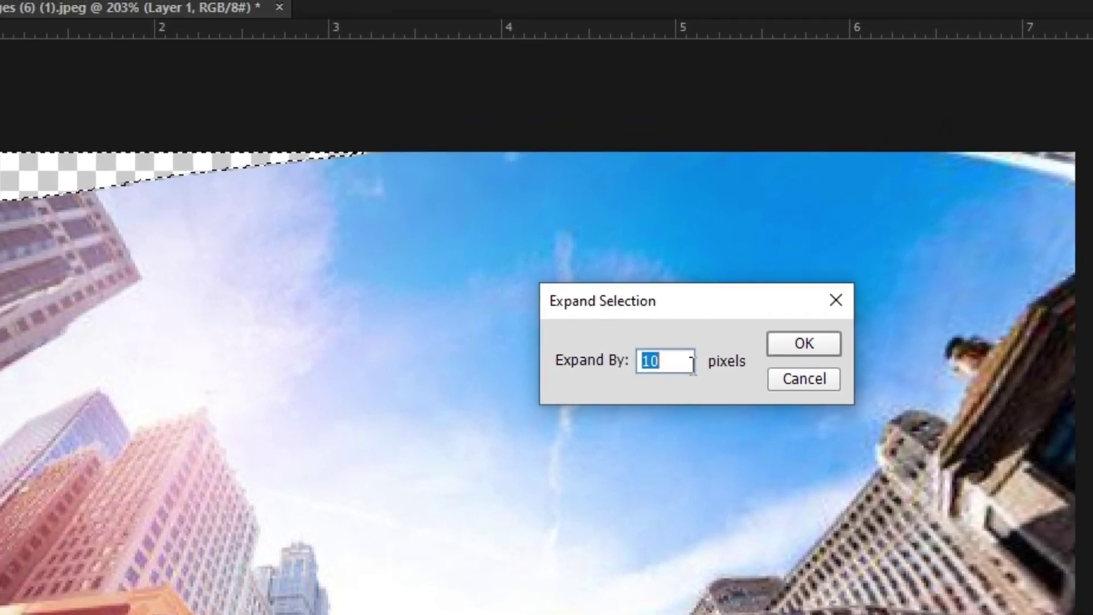
pyautogui.write('5')
pyautogui.press('Return')
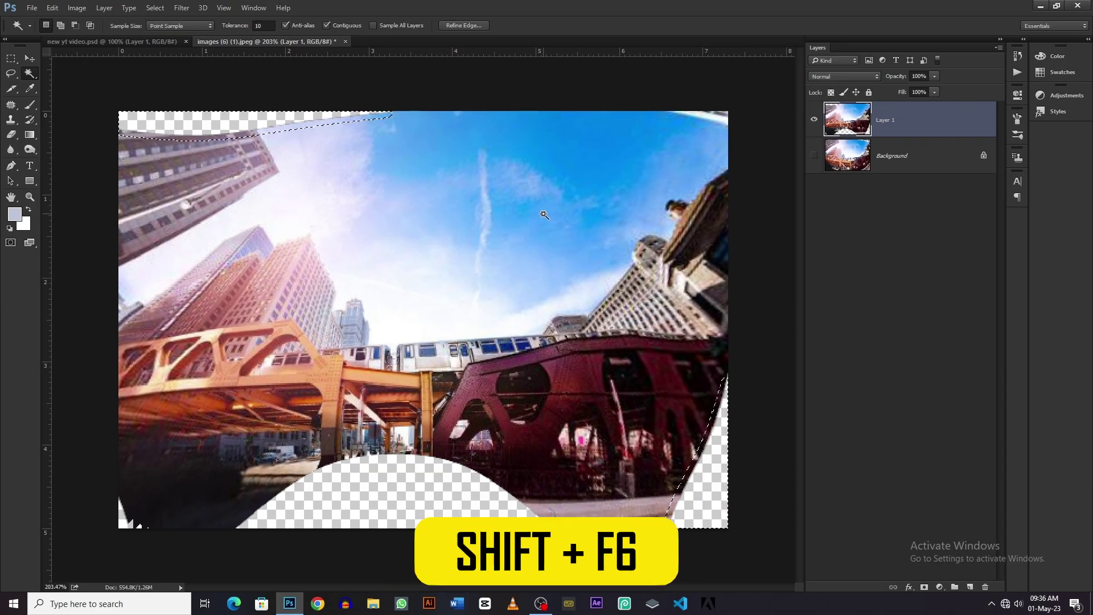
# Fill the selected gaps with Content-Aware fill
pyautogui.hotkey('shift', 'BackSpace')
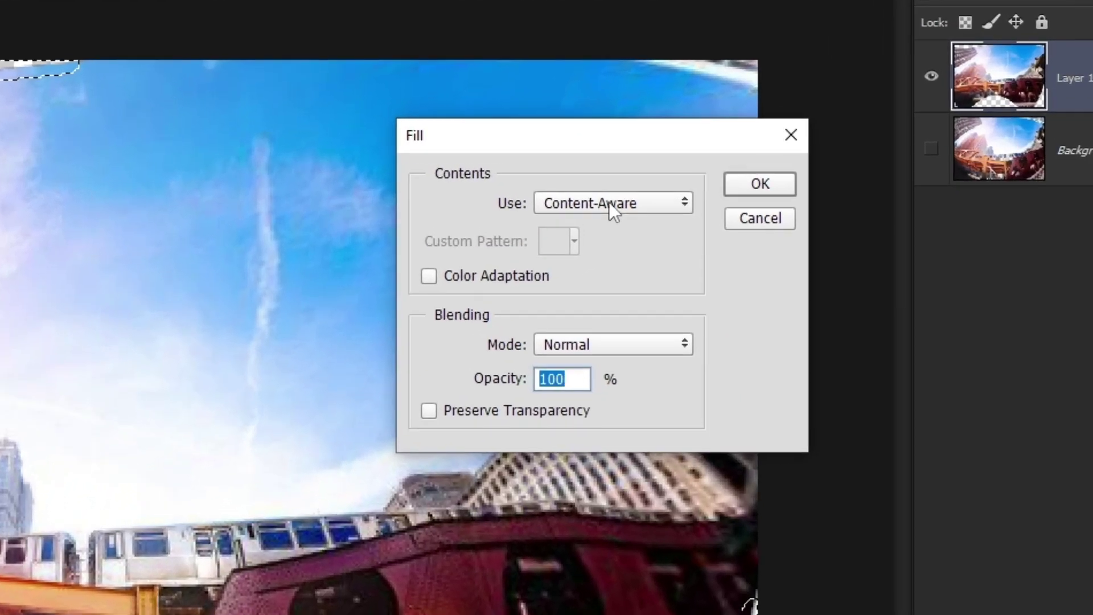
pyautogui.click(609, 202)
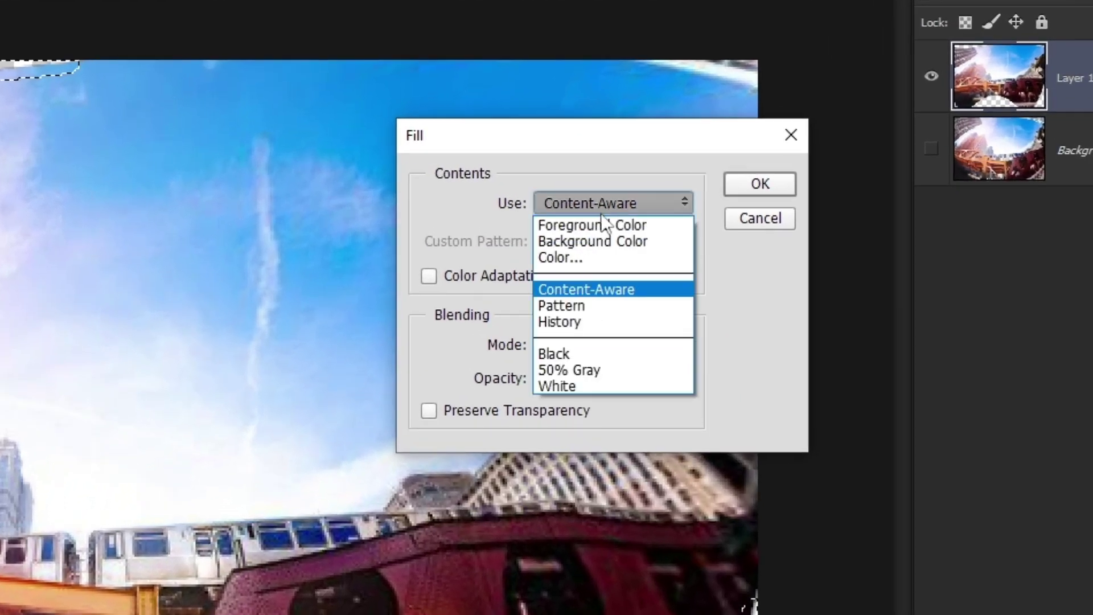
pyautogui.click(574, 286)
pyautogui.click(760, 183)
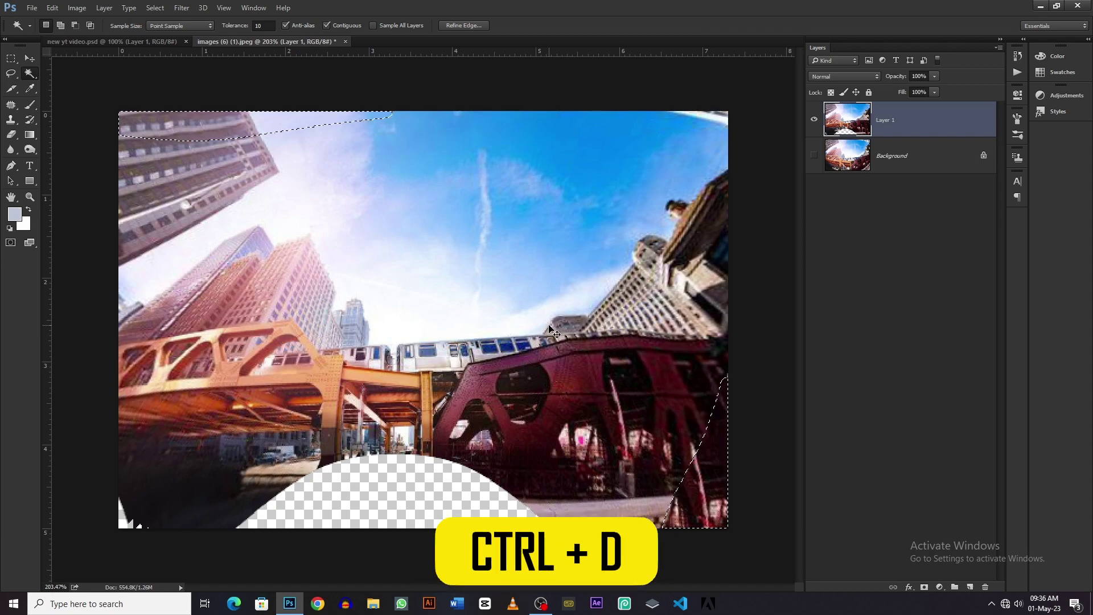
# Deselect, then Clone Stamp the bridge's lower edge and railing over the bottom-right gap
pyautogui.hotkey('ctrl', 'd')
pyautogui.scroll(3, 373, 342)
pyautogui.scroll(-2, 373, 342)
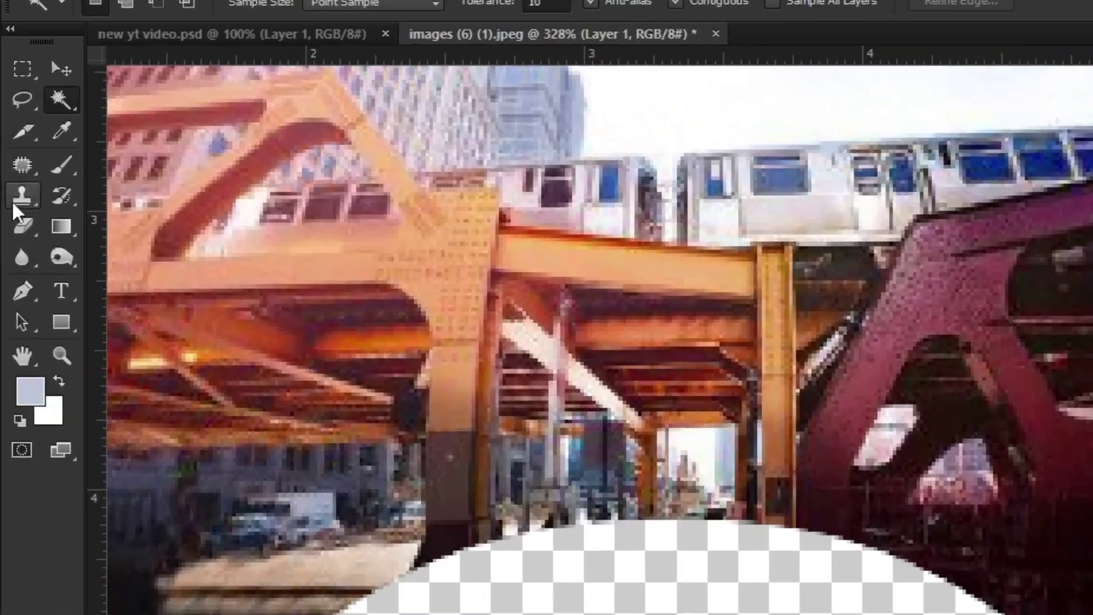
pyautogui.rightClick(11, 120)
pyautogui.click(57, 120)
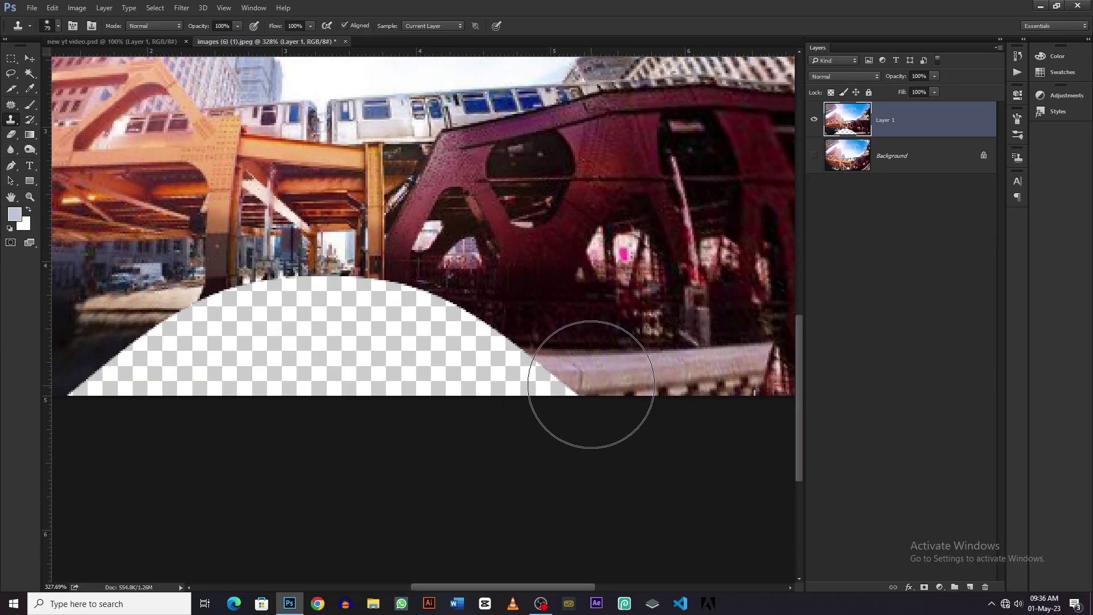
pyautogui.keyDown('alt'); pyautogui.click(582, 372); pyautogui.keyUp('alt')
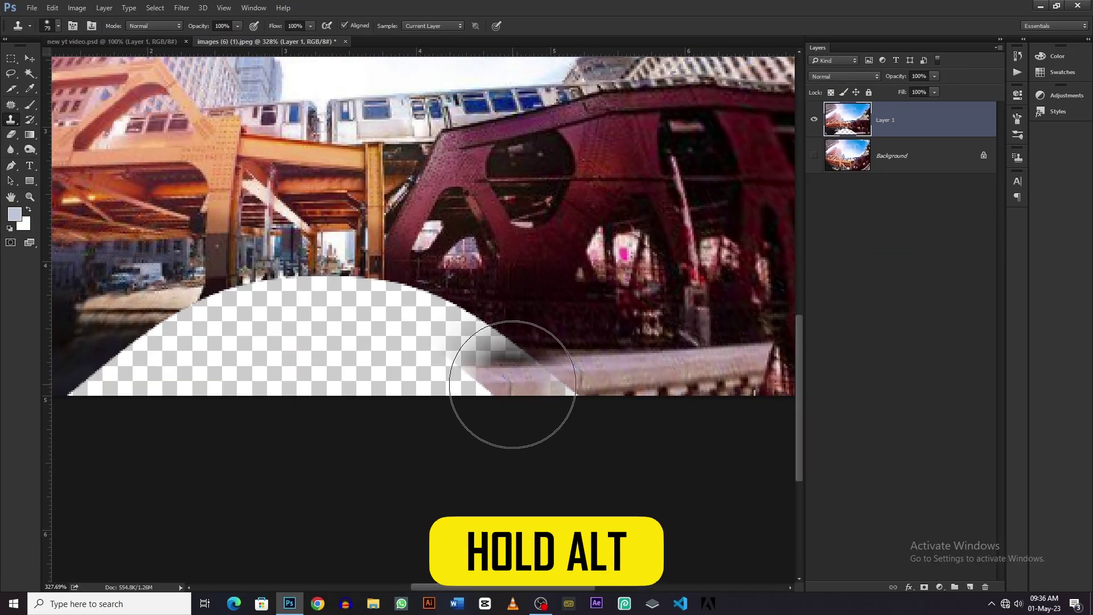
pyautogui.moveTo(520, 398); pyautogui.dragTo(408, 406)
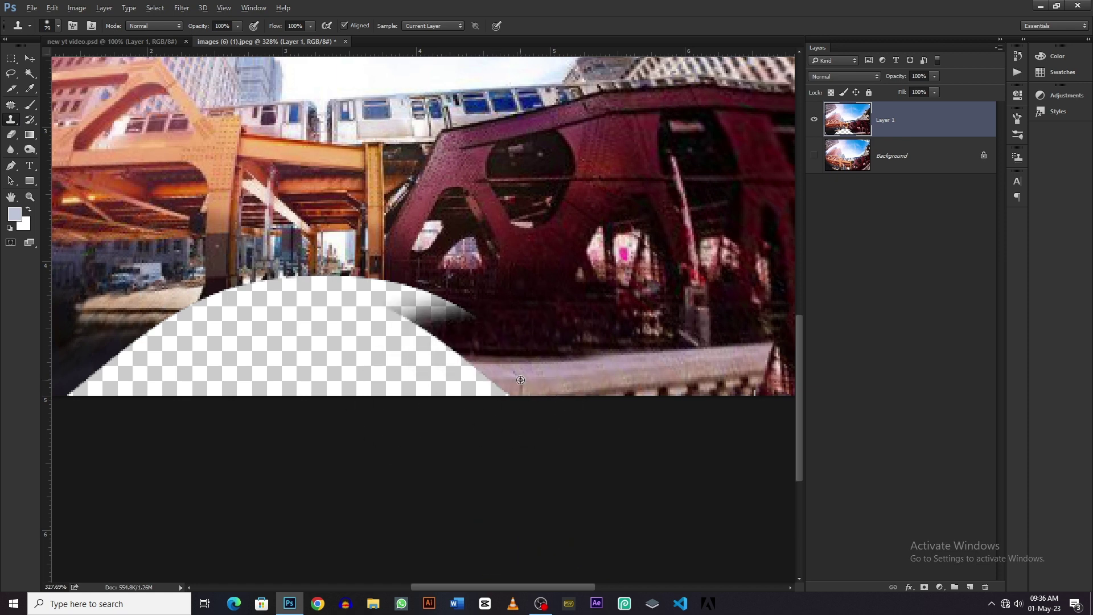
pyautogui.keyDown('alt'); pyautogui.click(495, 391); pyautogui.keyUp('alt')
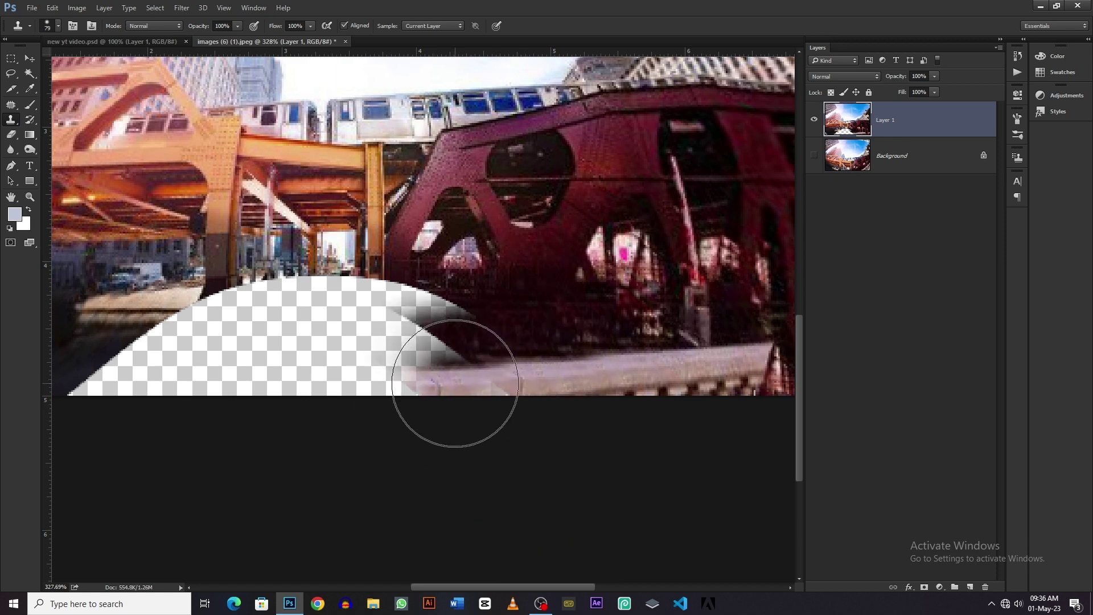
pyautogui.click(428, 387)
pyautogui.moveTo(428, 387); pyautogui.dragTo(388, 393)
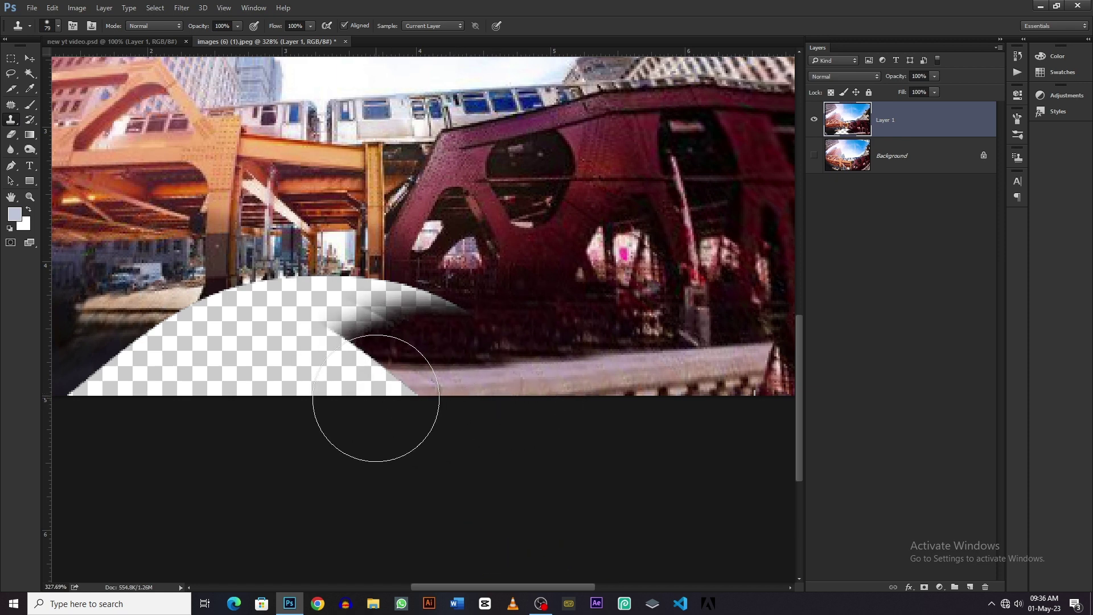
# Clone dark ground and boat texture across the bottom transparent gap
pyautogui.scroll(2, 548, 464)
pyautogui.scroll(2, 548, 464)
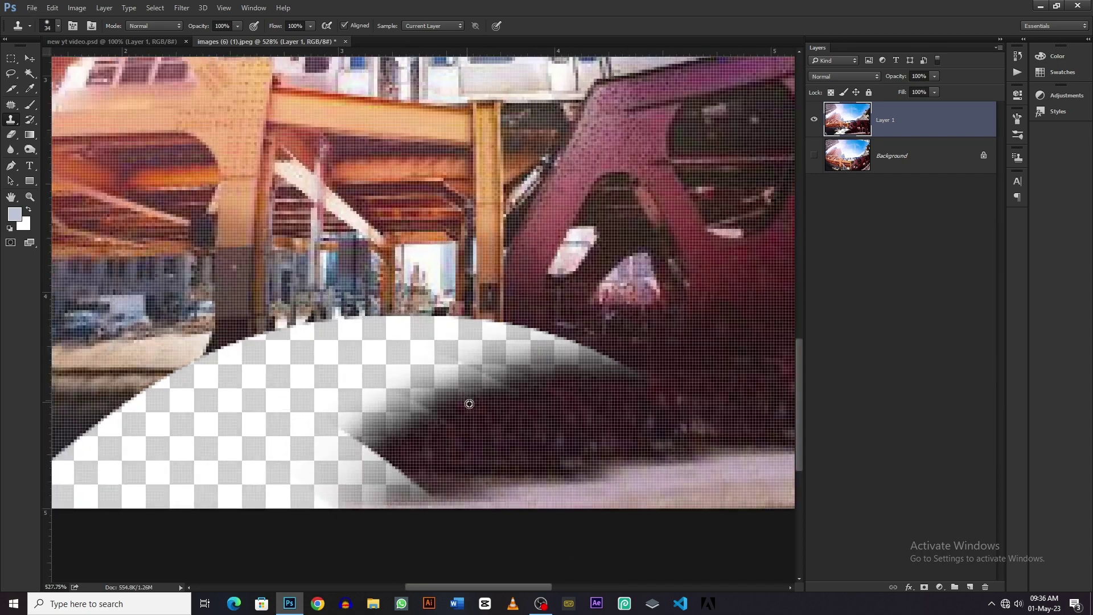
pyautogui.keyDown('alt'); pyautogui.click(563, 412); pyautogui.keyUp('alt')
pyautogui.moveTo(490, 420)
pyautogui.mouseDown()
pyautogui.moveTo(390, 420)
pyautogui.moveTo(540, 430)
pyautogui.mouseUp()
pyautogui.moveTo(424, 380); pyautogui.dragTo(455, 374)
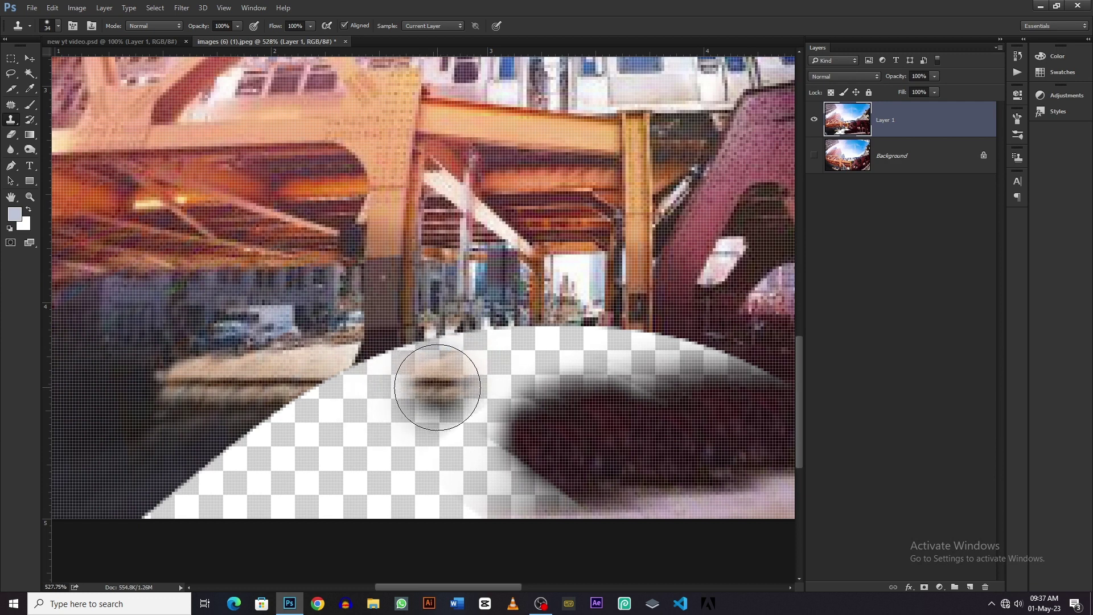
pyautogui.moveTo(437, 387)
pyautogui.mouseDown()
pyautogui.moveTo(501, 353)
pyautogui.moveTo(567, 354)
pyautogui.mouseUp()
pyautogui.moveTo(563, 393); pyautogui.dragTo(513, 376)
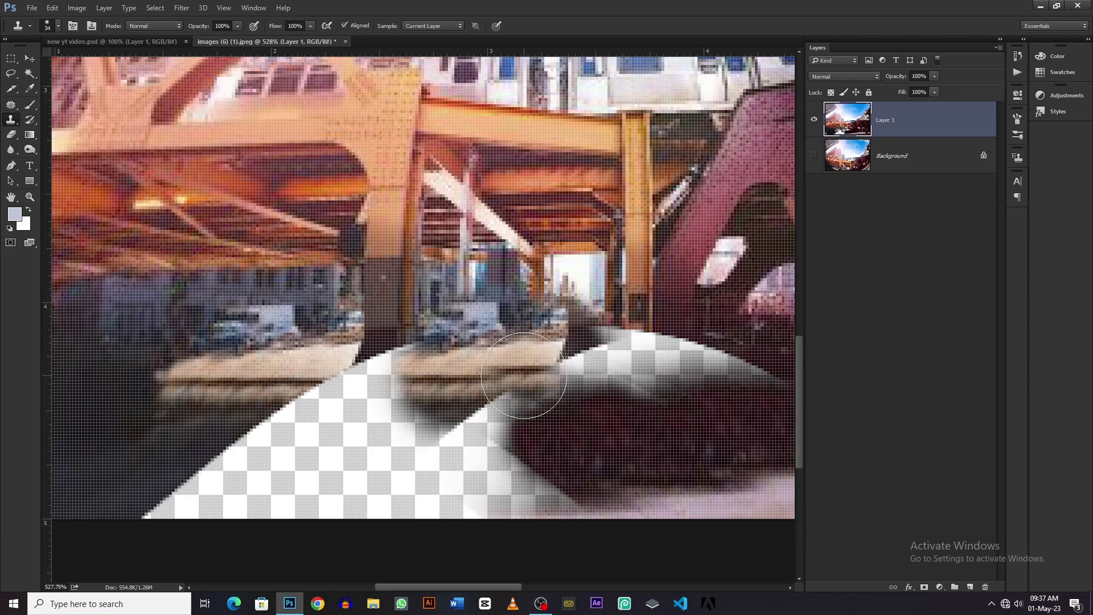
pyautogui.moveTo(142, 479)
pyautogui.mouseDown()
pyautogui.moveTo(170, 449)
pyautogui.moveTo(399, 450)
pyautogui.moveTo(541, 473)
pyautogui.moveTo(491, 470)
pyautogui.mouseUp()
# Sweep dark cloned texture over the remaining checkerboard near the boat
pyautogui.scroll(3, 366, 403)
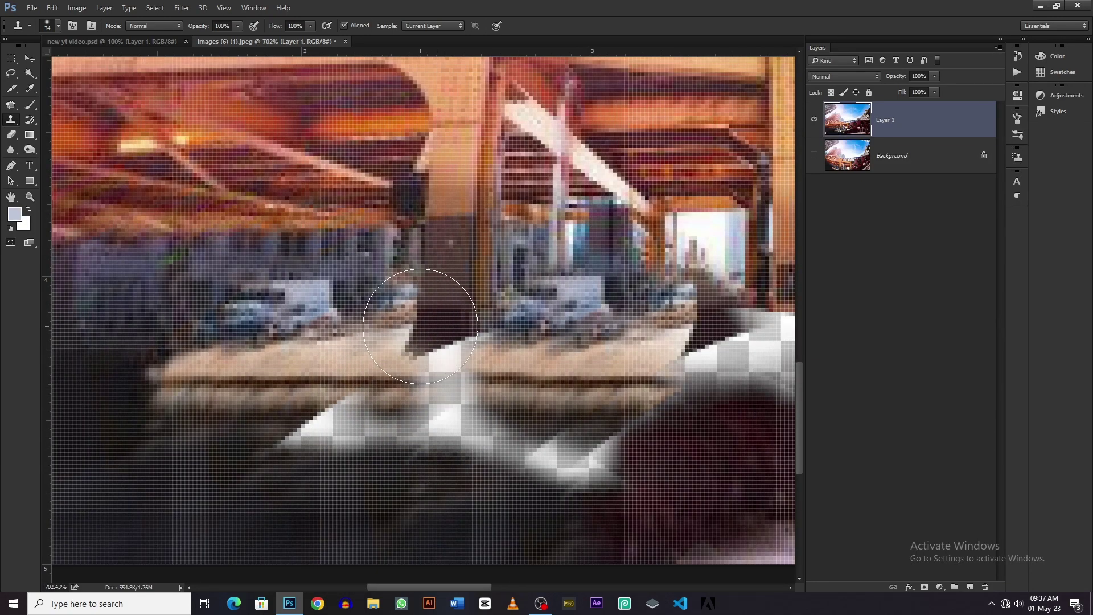
pyautogui.moveTo(403, 308)
pyautogui.mouseDown()
pyautogui.moveTo(406, 382)
pyautogui.moveTo(464, 268)
pyautogui.moveTo(427, 398)
pyautogui.moveTo(380, 430)
pyautogui.moveTo(337, 420)
pyautogui.moveTo(313, 435)
pyautogui.moveTo(542, 452)
pyautogui.mouseUp()
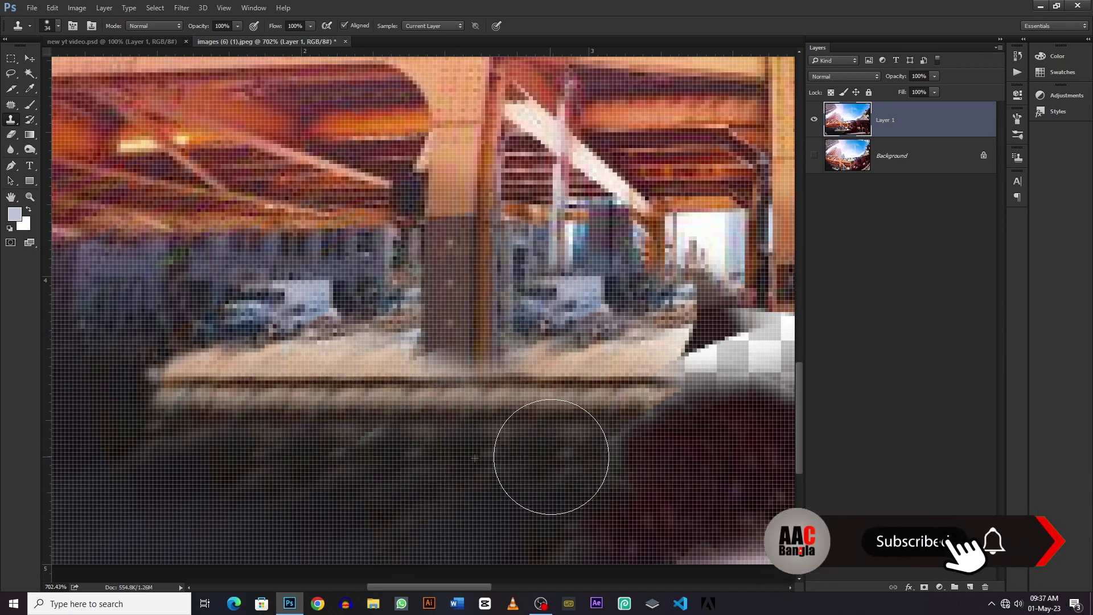
pyautogui.moveTo(629, 387)
pyautogui.mouseDown()
pyautogui.moveTo(359, 467)
pyautogui.moveTo(512, 392)
pyautogui.moveTo(514, 380)
pyautogui.moveTo(537, 415)
pyautogui.moveTo(508, 488)
pyautogui.moveTo(480, 366)
pyautogui.mouseUp()
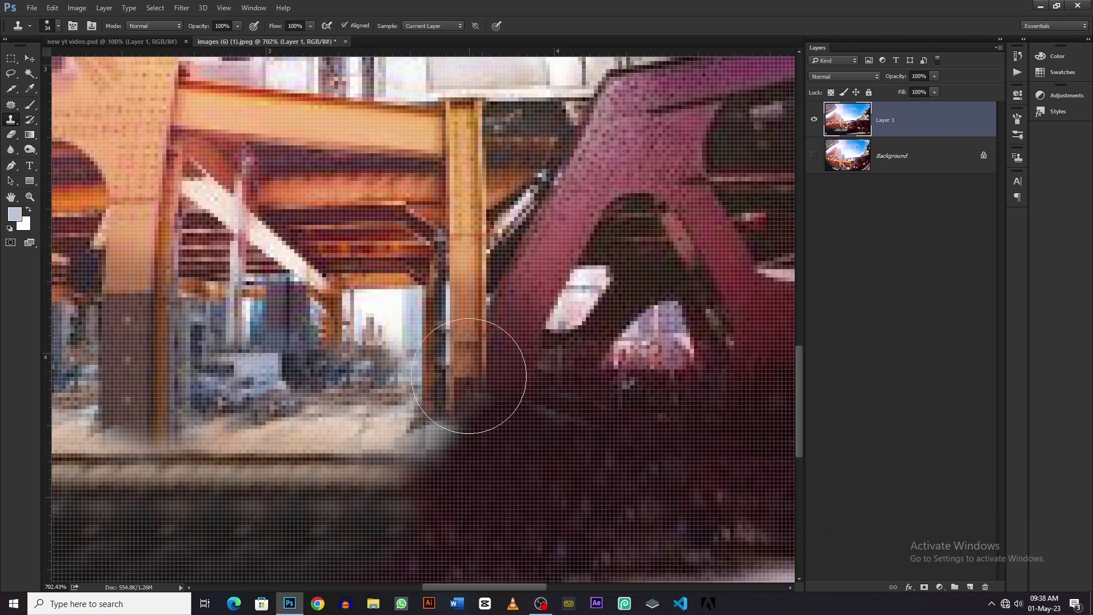
pyautogui.scroll(-5, 496, 505)
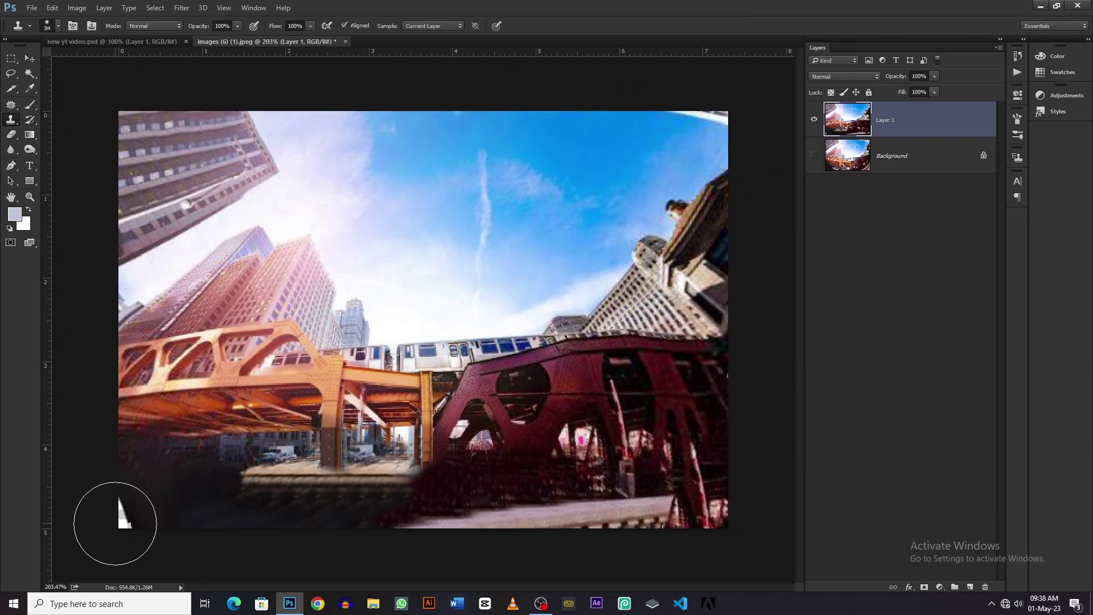
# Toggle the repaired layer's visibility to compare it against the original fisheye Background photo
pyautogui.scroll(1, 422, 323)
pyautogui.scroll(1, 422, 323)
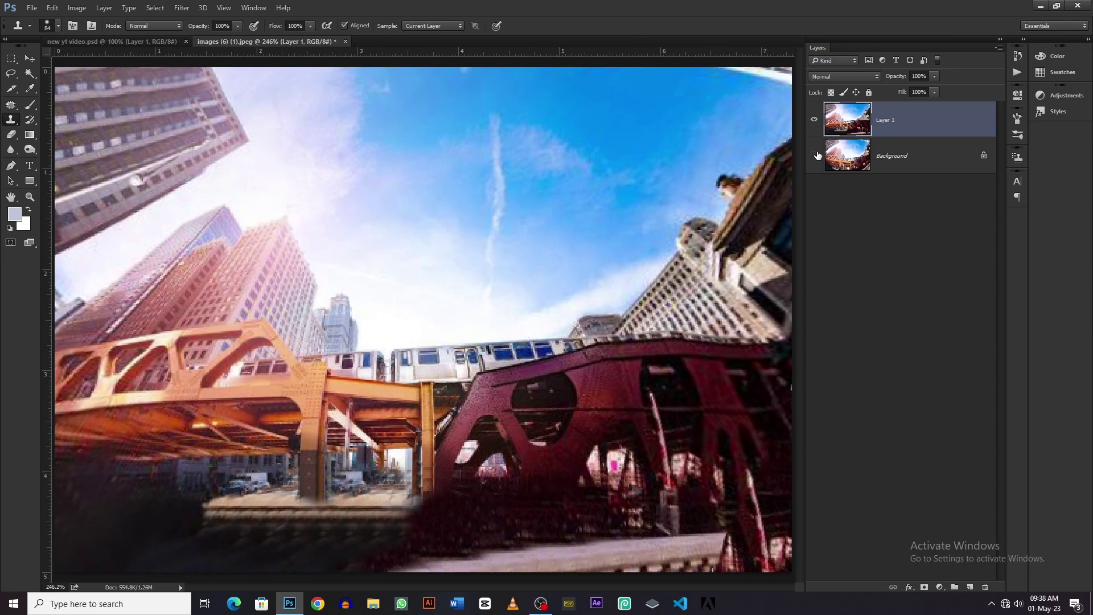
pyautogui.keyDown('alt'); pyautogui.click(816, 155); pyautogui.keyUp('alt')
pyautogui.click(814, 155)
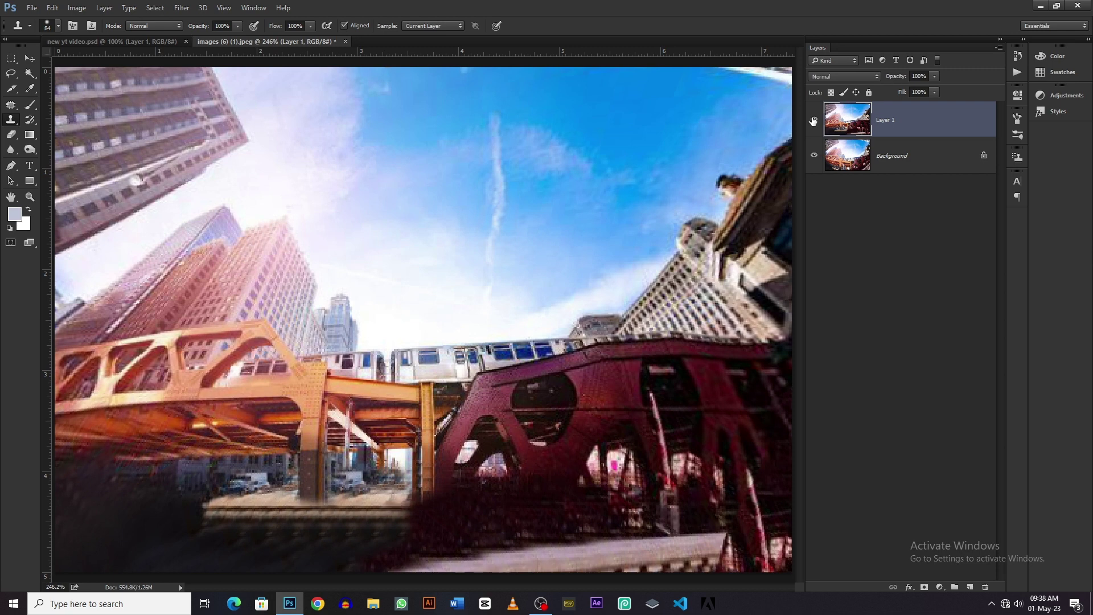